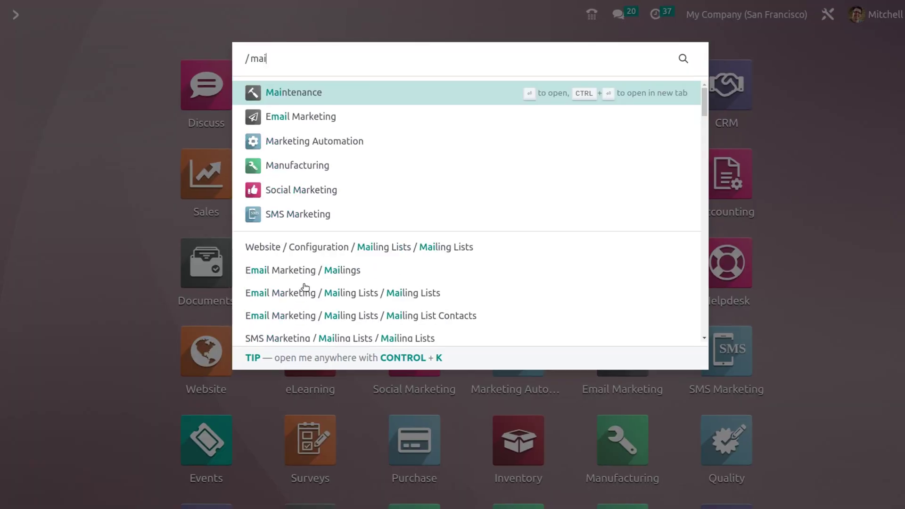
Open the Maintenance app's Teams list under Configuration > Maintenance Teams
{"action": "left_click", "coordinate": [370, 93]}
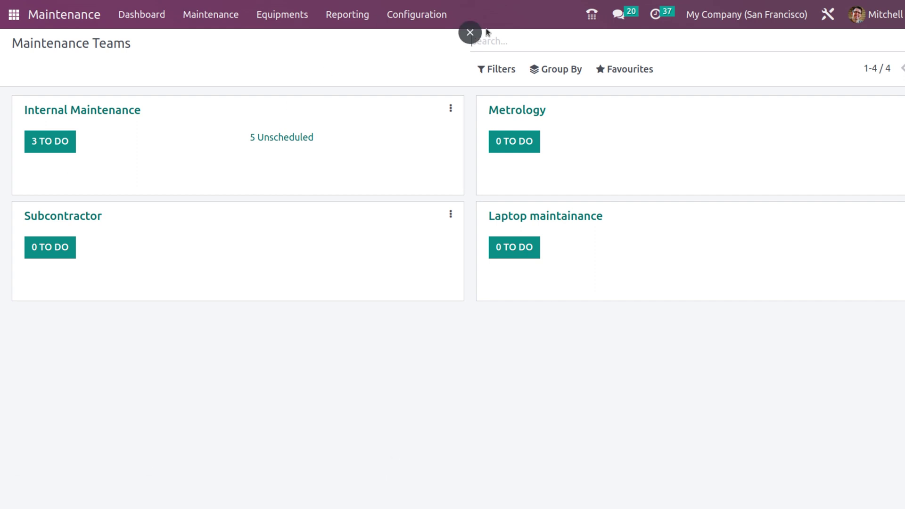
{"action": "left_click", "coordinate": [407, 18]}
{"action": "left_click", "coordinate": [414, 47]}
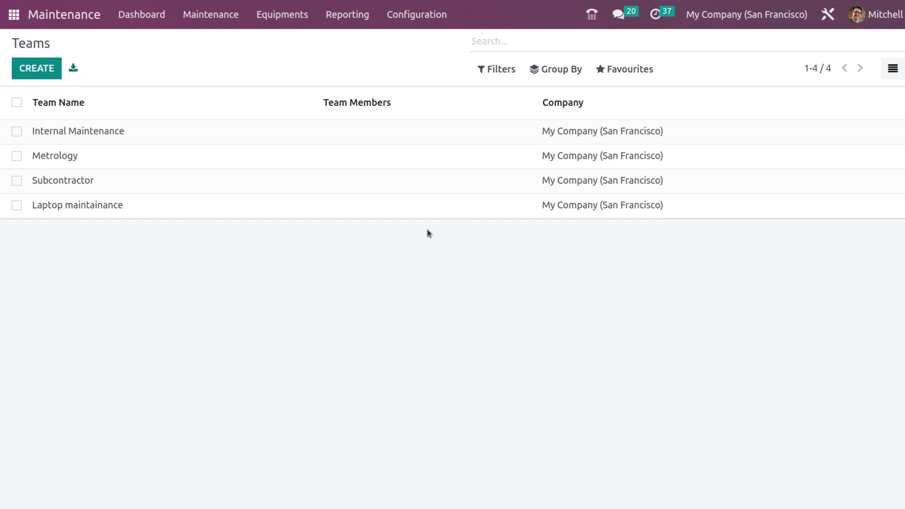
Create and save a new maintenance team named 'dell laptops'
{"action": "left_click", "coordinate": [36, 77]}
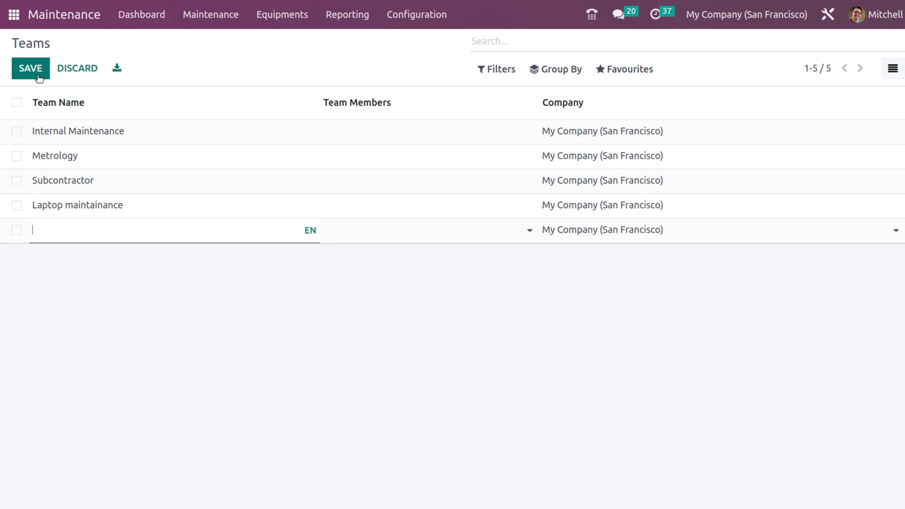
{"action": "type", "text": "d"}
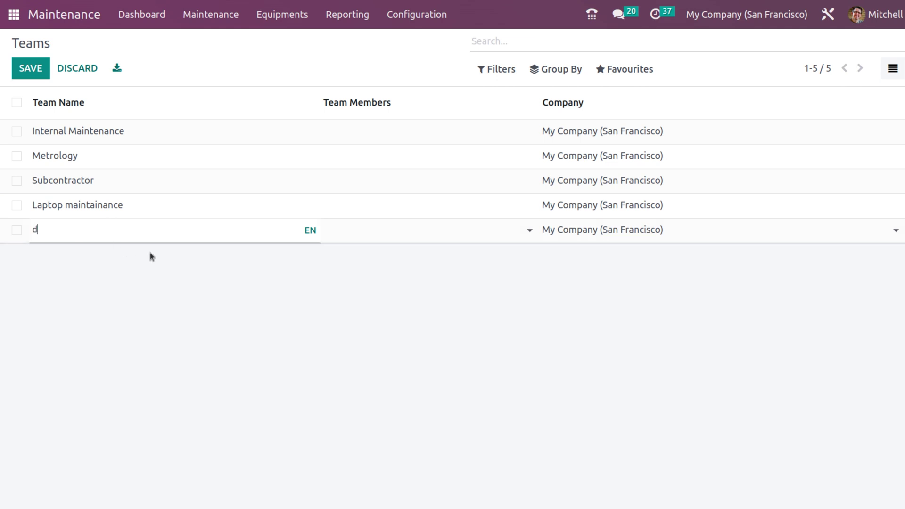
{"action": "type", "text": "ell laptops"}
{"action": "left_click", "coordinate": [178, 293]}
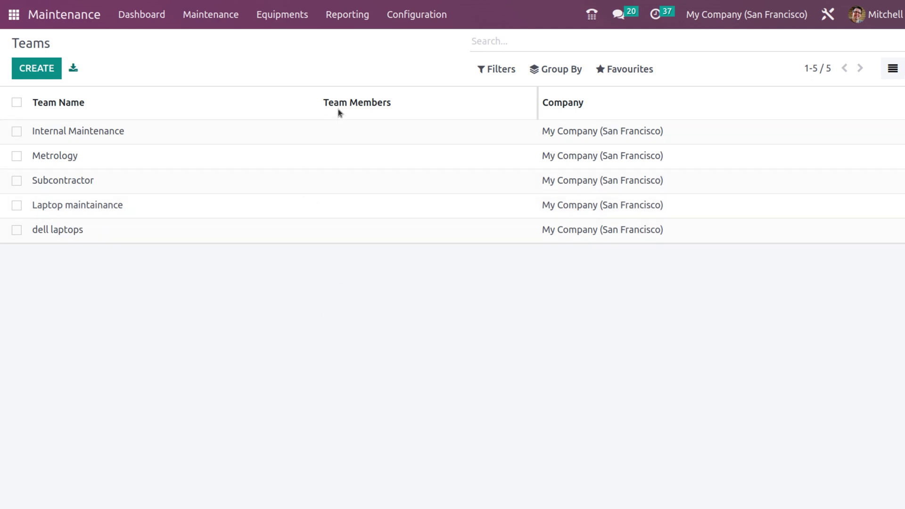
Start a work center 'dell station 1' with Drill Station 1 as its alternative workcenter
{"action": "left_click", "coordinate": [292, 26]}
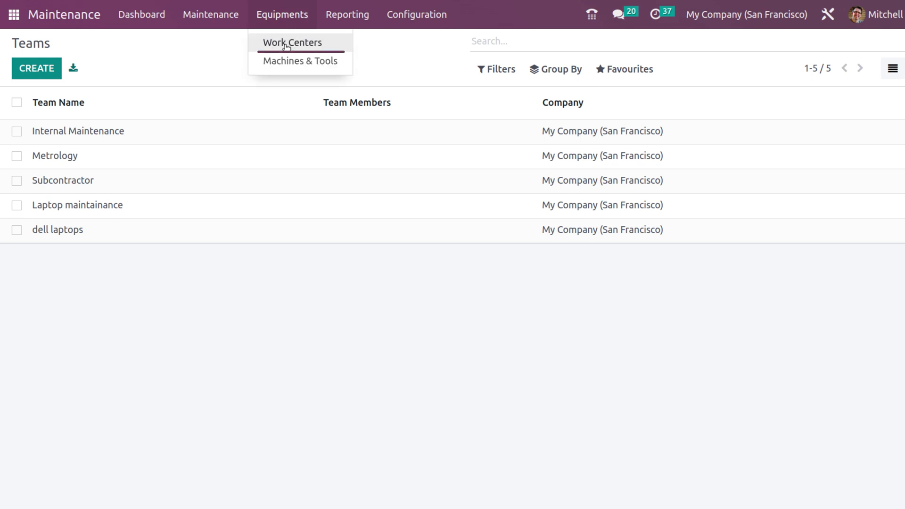
{"action": "left_click", "coordinate": [286, 45]}
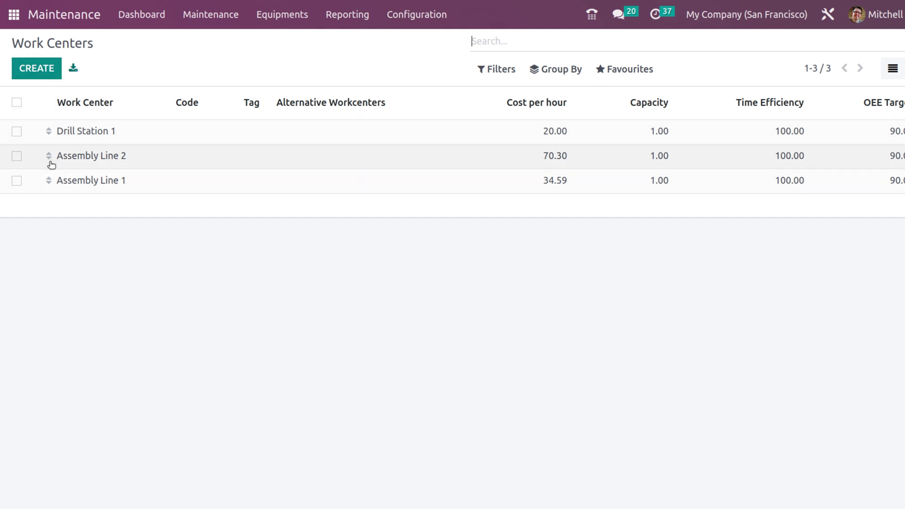
{"action": "left_click", "coordinate": [30, 72]}
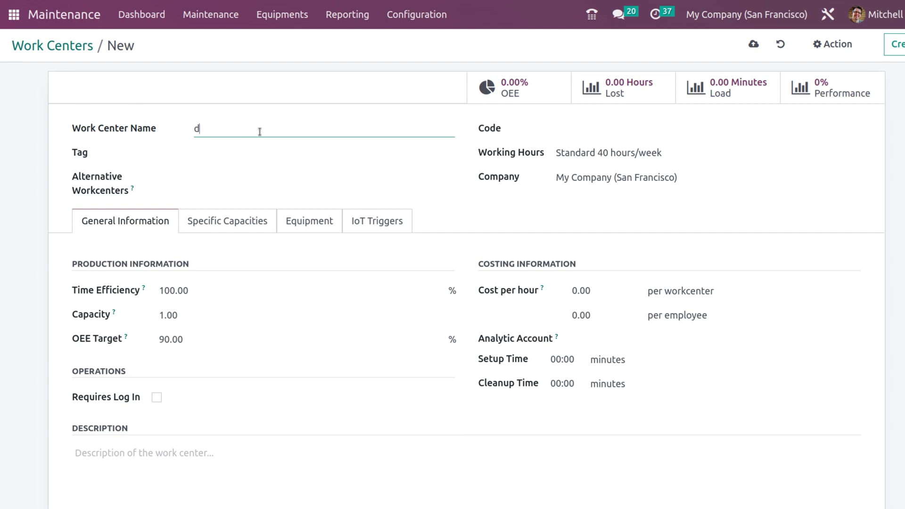
{"action": "type", "text": "dell station 1"}
{"action": "left_click", "coordinate": [209, 177]}
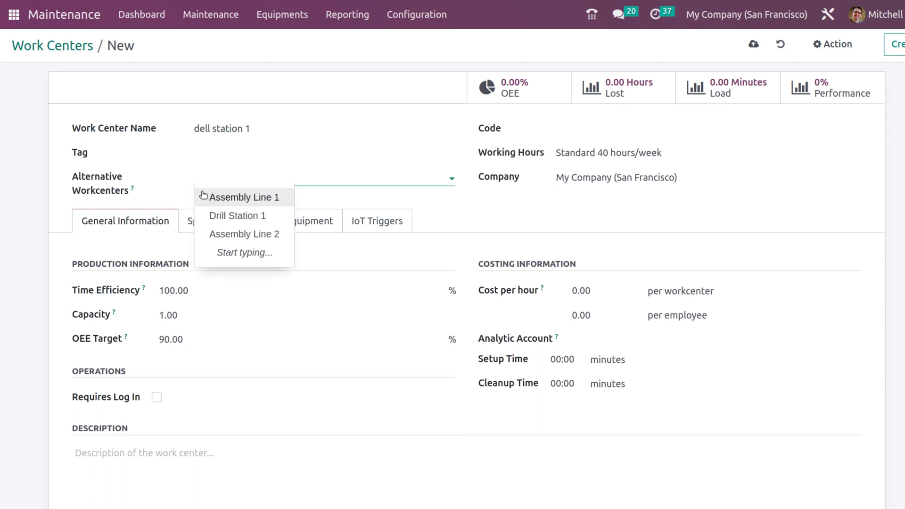
{"action": "left_click", "coordinate": [250, 215]}
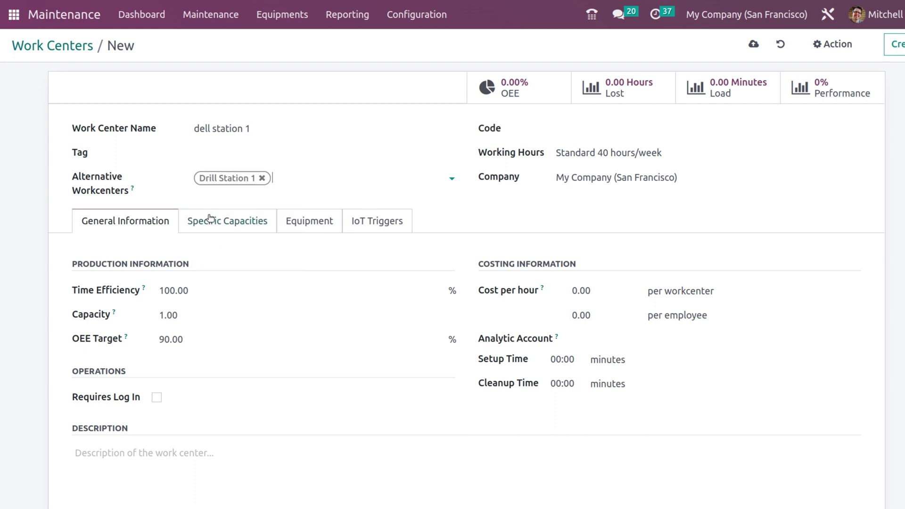
Set hourly costs to 100 per workcenter and 50 per employee, with login left off
{"action": "left_click", "coordinate": [576, 289]}
{"action": "type", "text": "100"}
{"action": "left_click", "coordinate": [577, 314]}
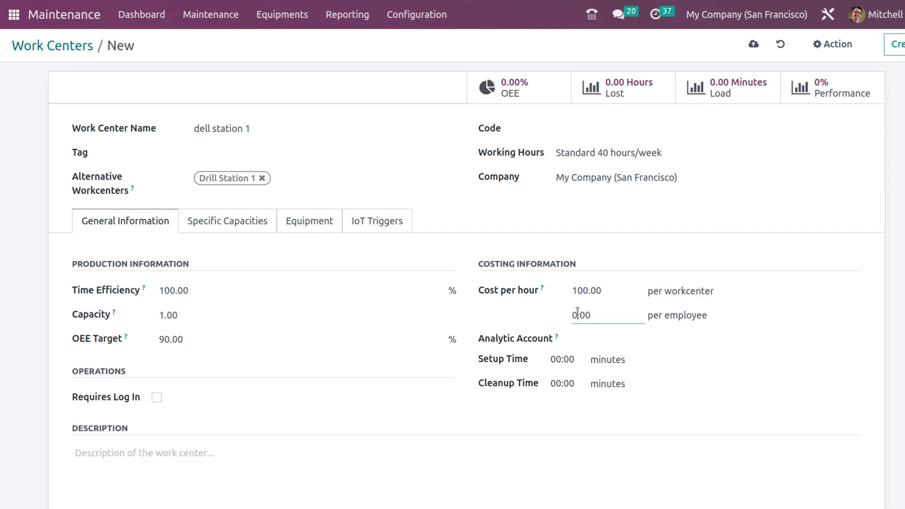
{"action": "key", "text": "BackSpace"}
{"action": "type", "text": "50"}
{"action": "left_click", "coordinate": [156, 398]}
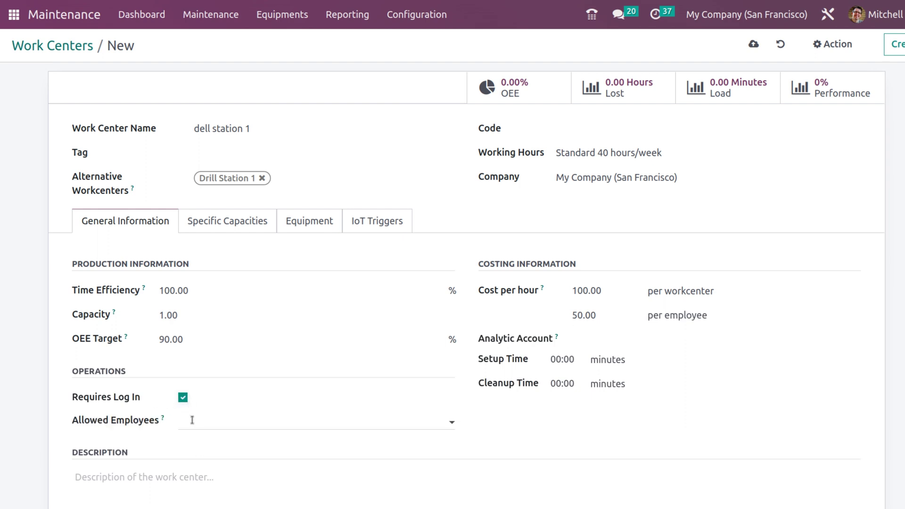
{"action": "left_click", "coordinate": [193, 420]}
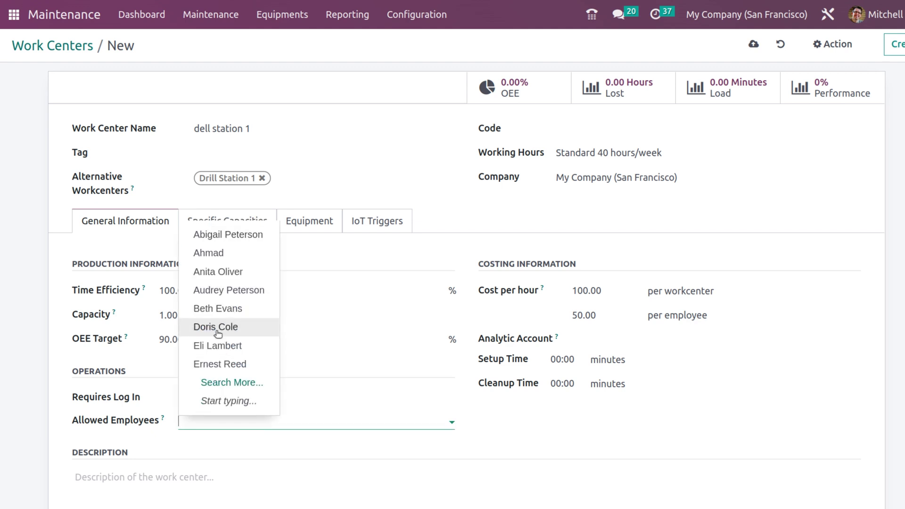
{"action": "left_click", "coordinate": [242, 444]}
{"action": "left_click", "coordinate": [176, 401]}
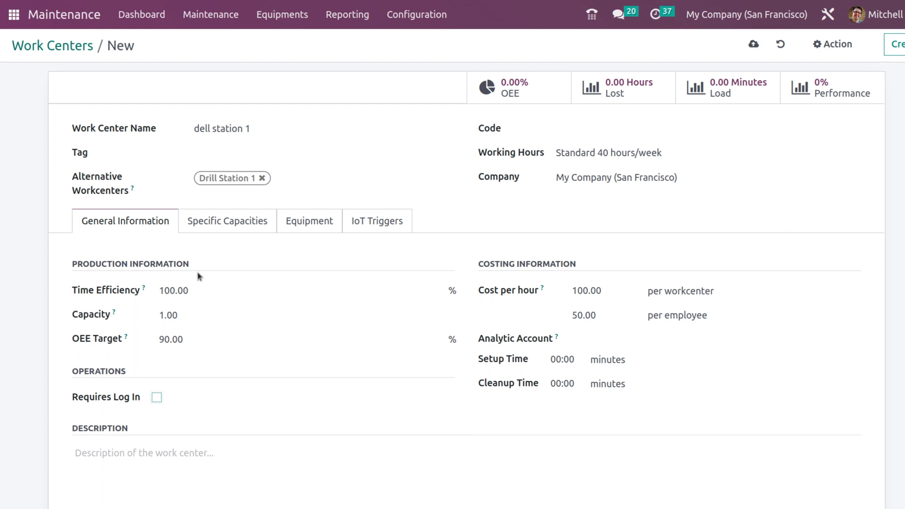
Add a specific capacity line of 20 Units for the product pen
{"action": "left_click", "coordinate": [223, 231]}
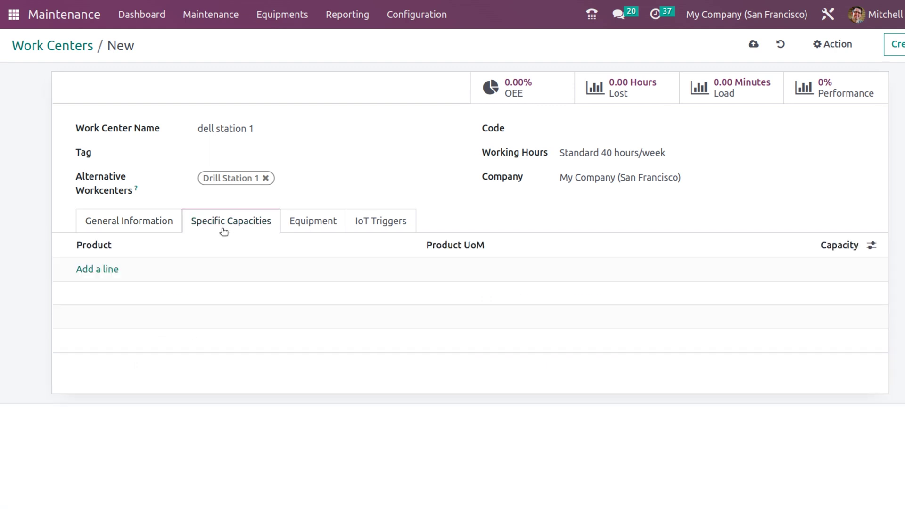
{"action": "left_click", "coordinate": [93, 273]}
{"action": "left_click", "coordinate": [92, 273]}
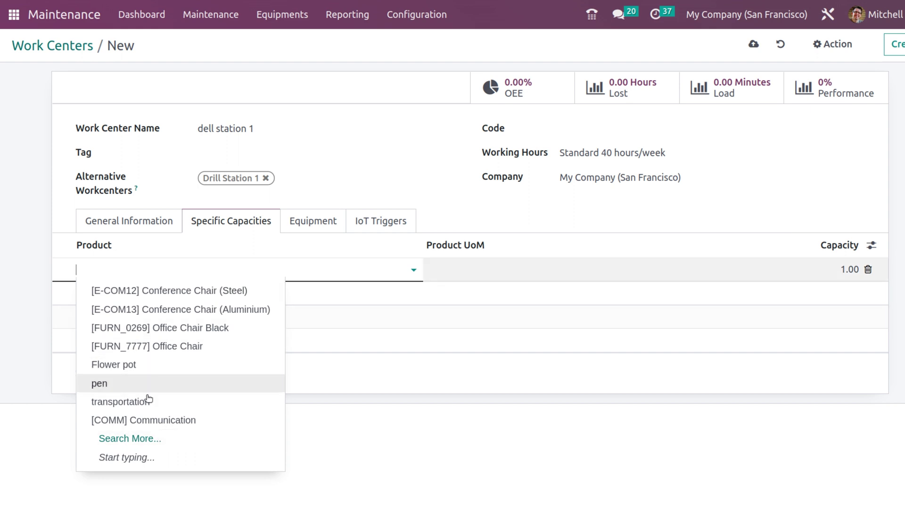
{"action": "left_click", "coordinate": [170, 385]}
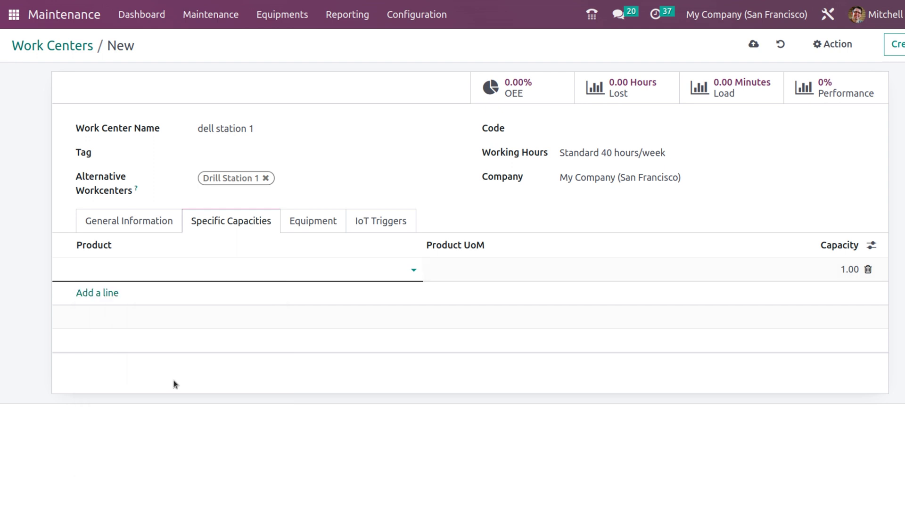
{"action": "left_click", "coordinate": [846, 266]}
{"action": "type", "text": "20"}
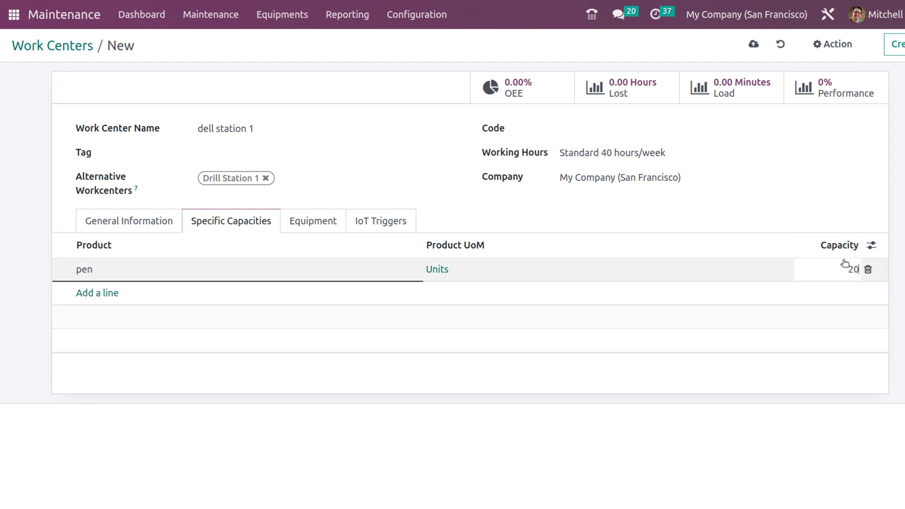
{"action": "left_click", "coordinate": [838, 207]}
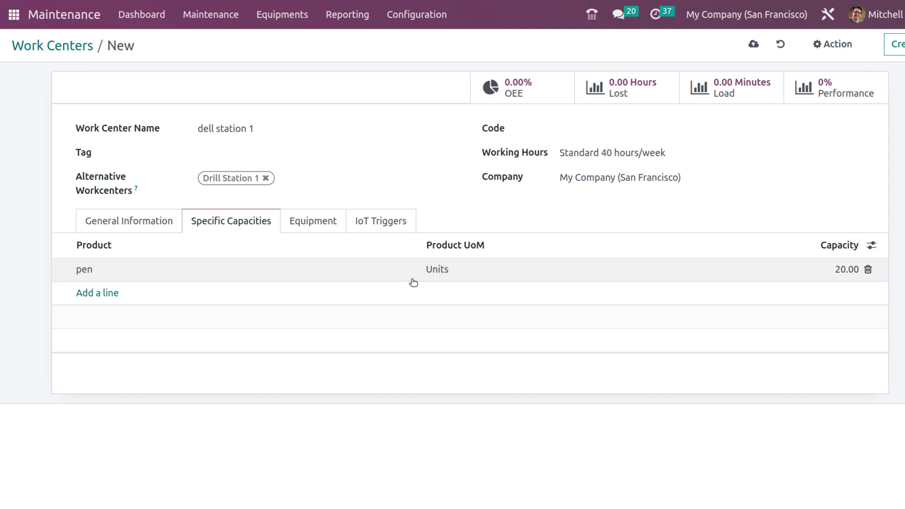
{"action": "left_click", "coordinate": [306, 231]}
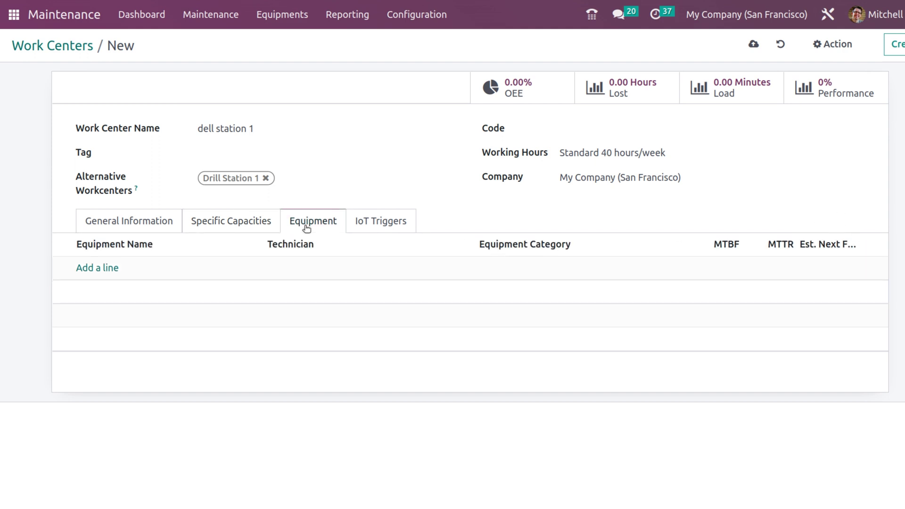
Attach an HP Laptop as equipment, save the work center, and return to Work Centers
{"action": "left_click", "coordinate": [117, 274]}
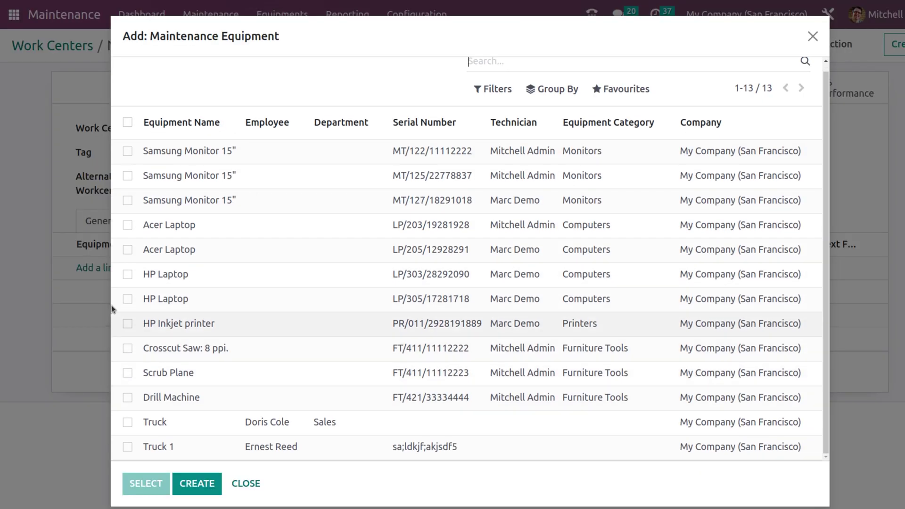
{"action": "left_click", "coordinate": [127, 273]}
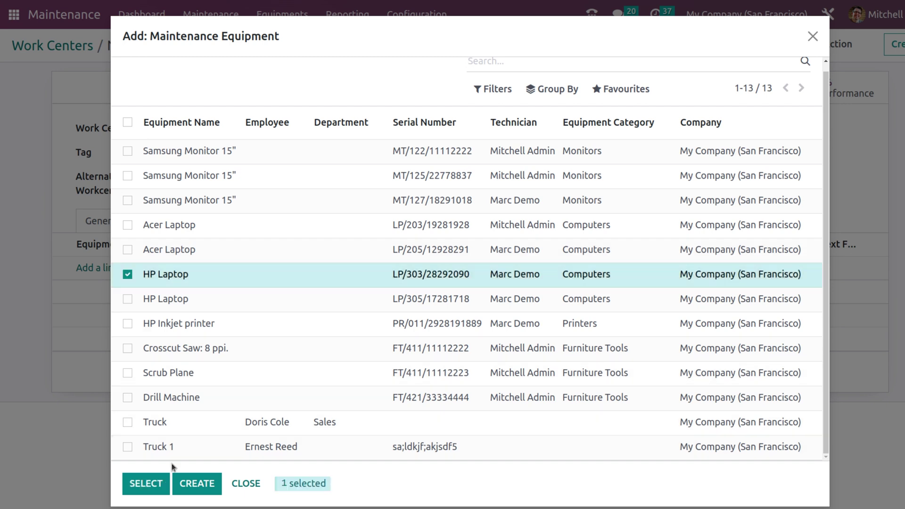
{"action": "left_click", "coordinate": [163, 482]}
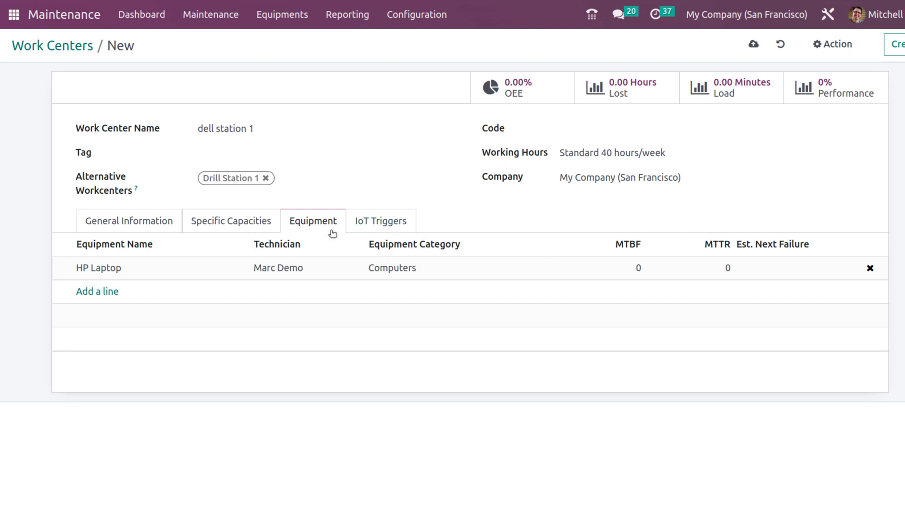
{"action": "left_click", "coordinate": [391, 222]}
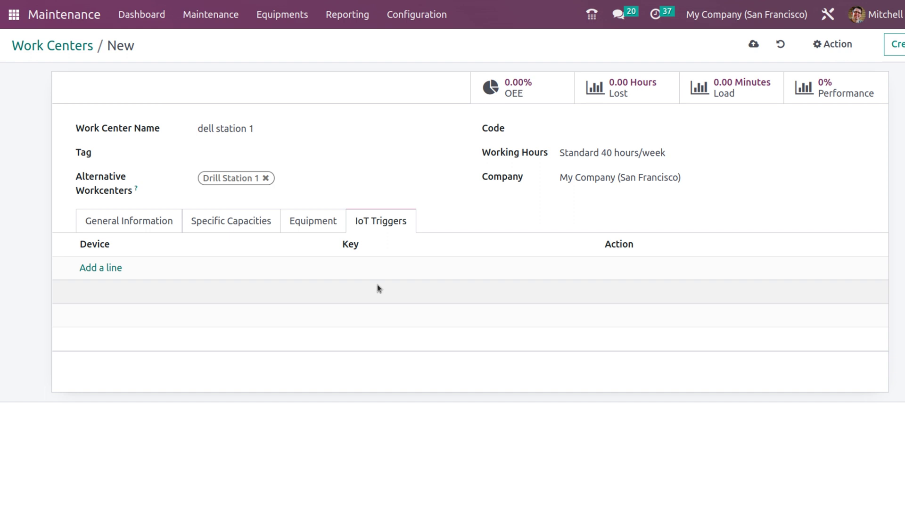
{"action": "left_click", "coordinate": [754, 45]}
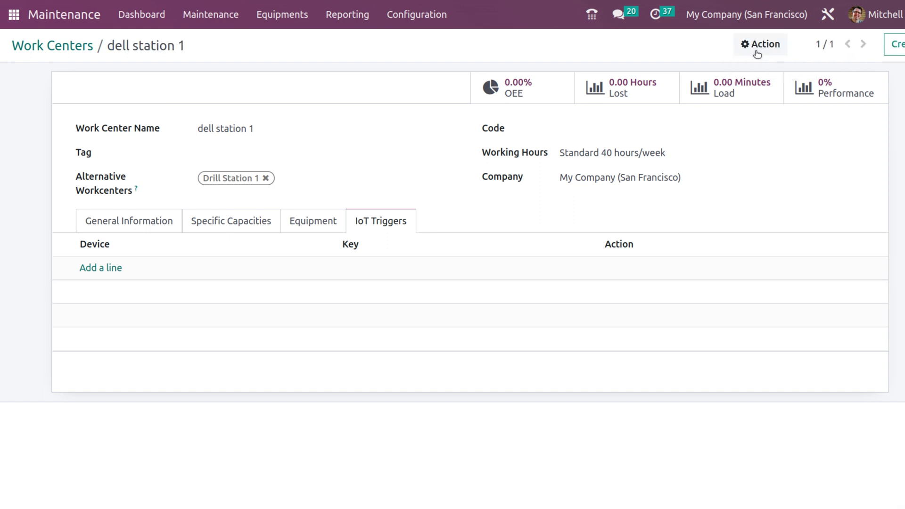
{"action": "left_click", "coordinate": [57, 49]}
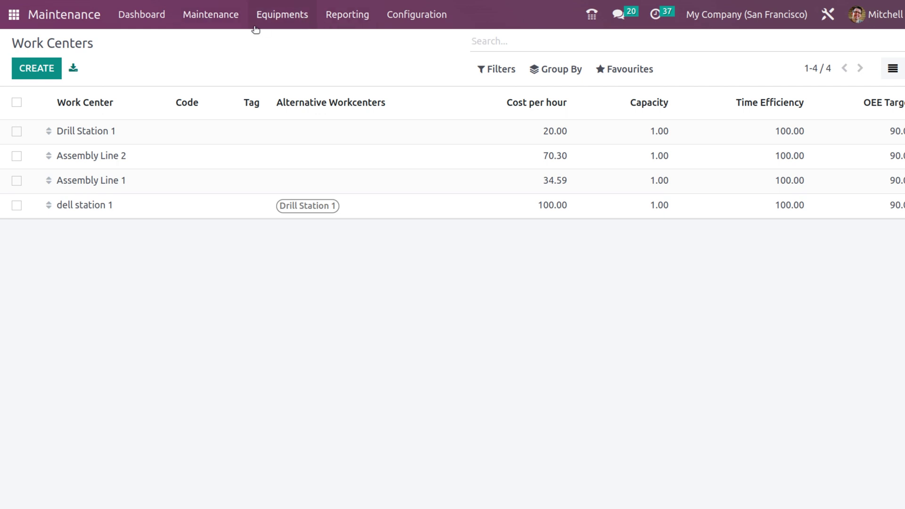
Add and save a new equipment category named 'Monitor 1' under Configuration
{"action": "left_click", "coordinate": [405, 18]}
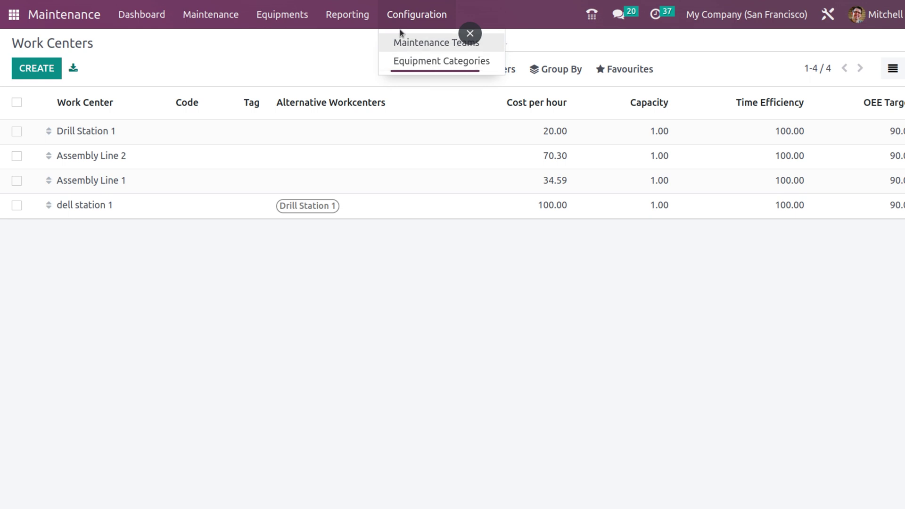
{"action": "left_click", "coordinate": [399, 61]}
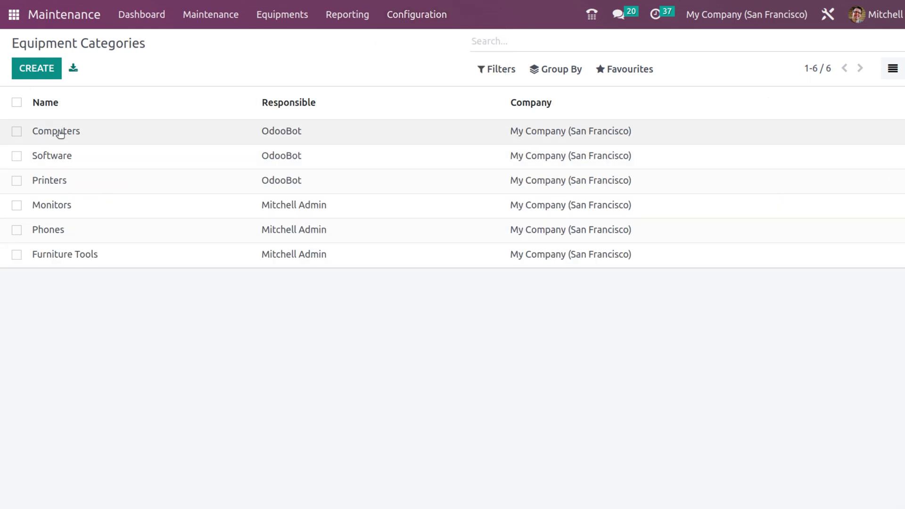
{"action": "left_click", "coordinate": [28, 80]}
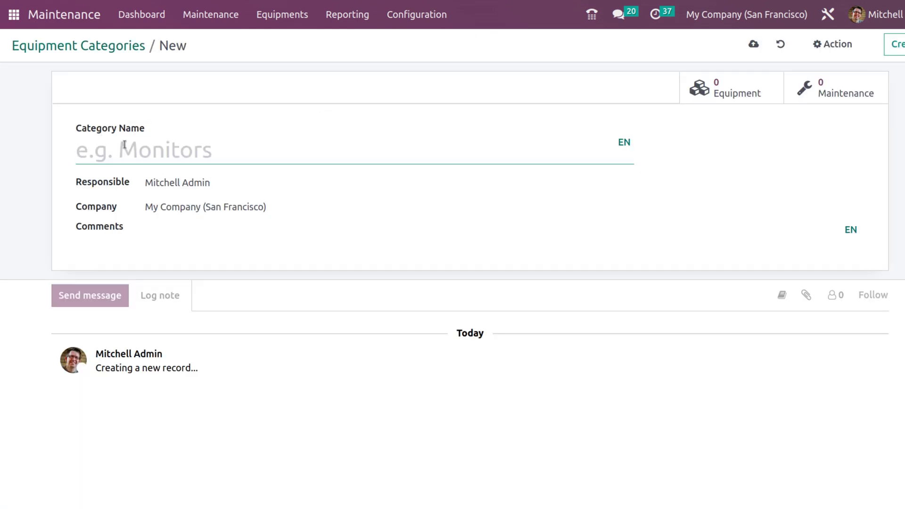
{"action": "type", "text": "Monitor"}
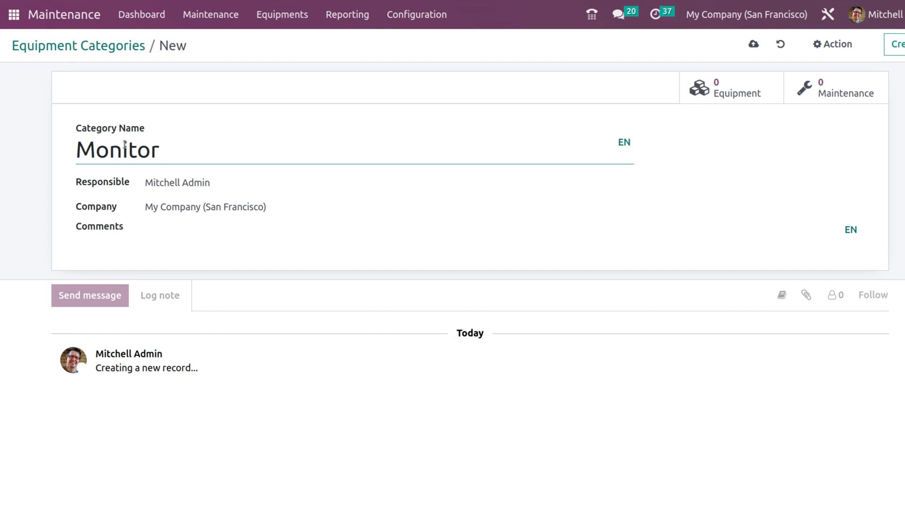
{"action": "type", "text": " 1"}
{"action": "left_click", "coordinate": [195, 228]}
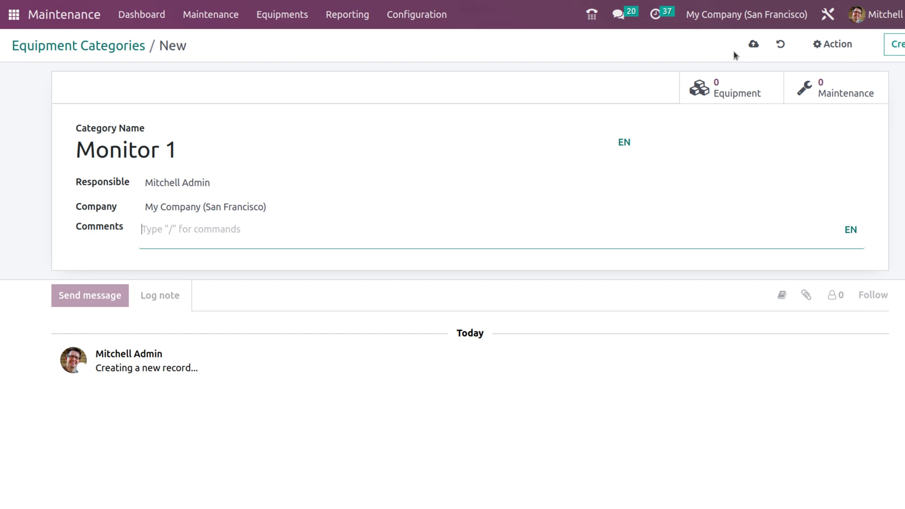
{"action": "left_click", "coordinate": [754, 44]}
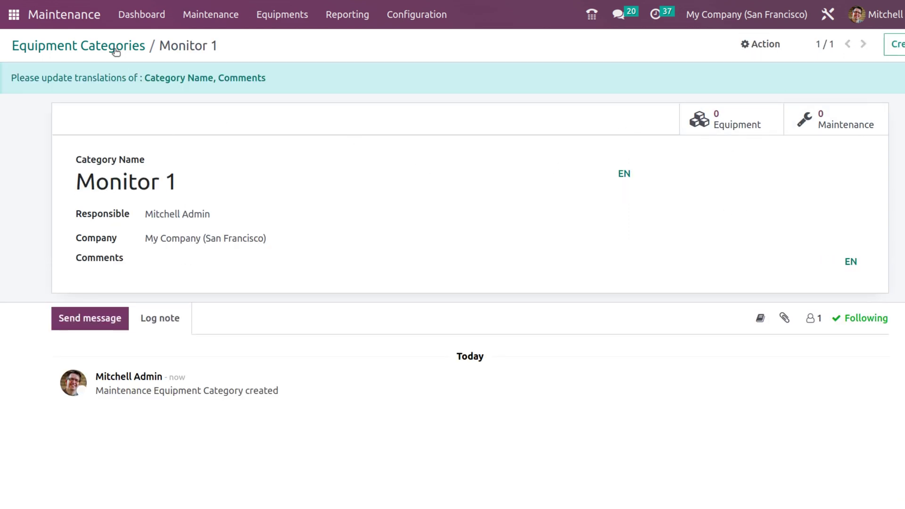
{"action": "left_click", "coordinate": [135, 47]}
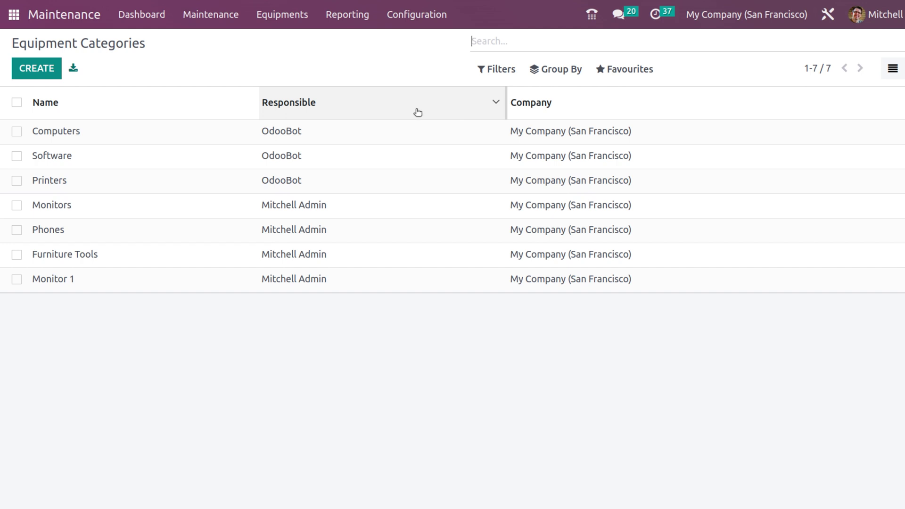
Start a new Machines & Tools equipment 'dell laptops' with category Monitor 1
{"action": "left_click", "coordinate": [273, 14]}
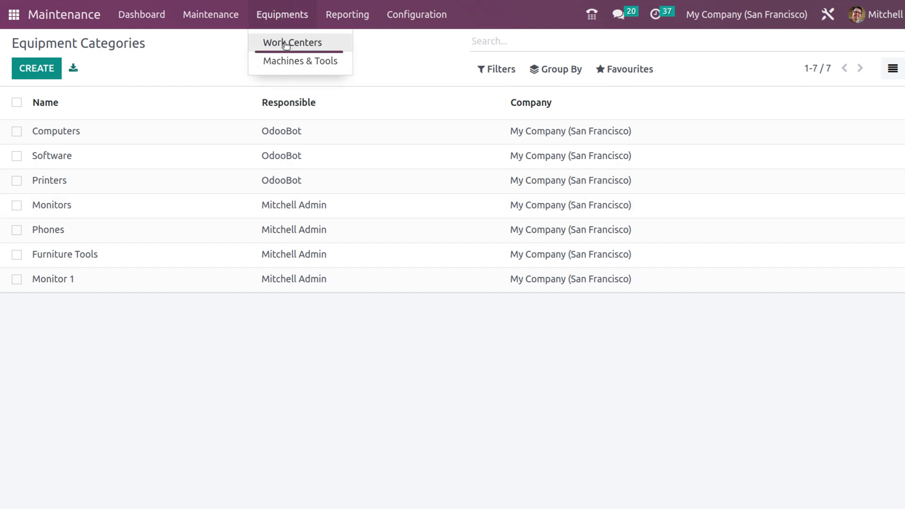
{"action": "left_click", "coordinate": [285, 62]}
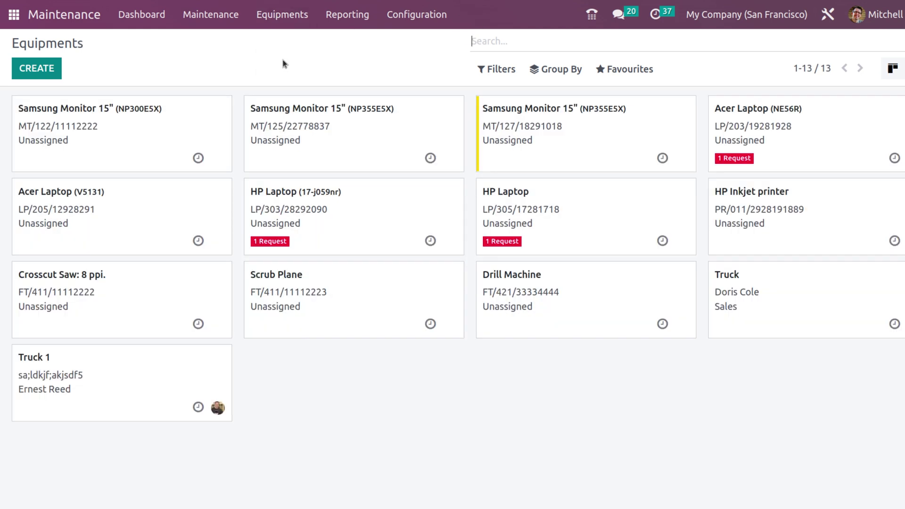
{"action": "mouse_move", "coordinate": [203, 162]}
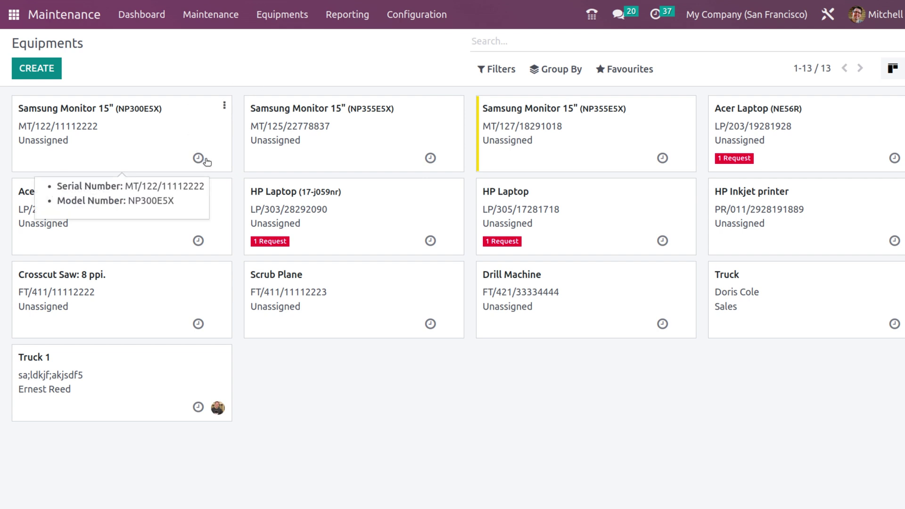
{"action": "left_click", "coordinate": [36, 68]}
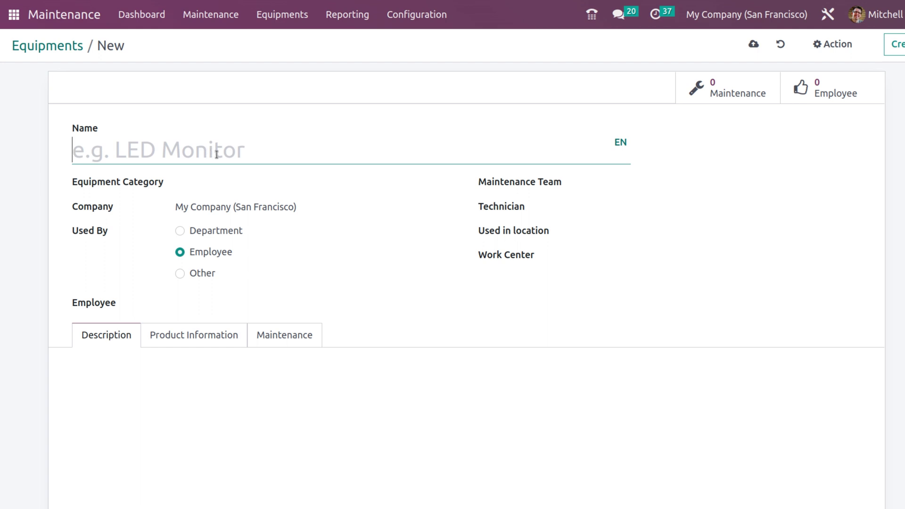
{"action": "type", "text": "dell lapt"}
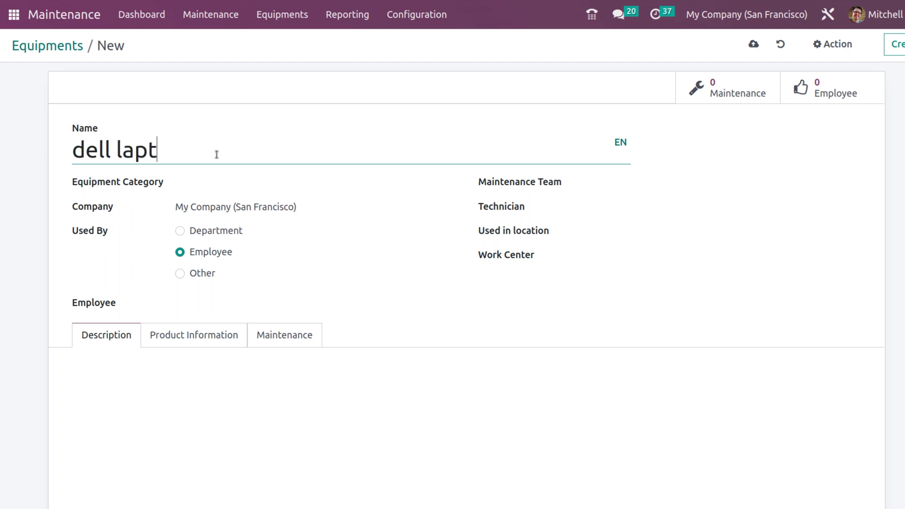
{"action": "type", "text": "ops"}
{"action": "left_click", "coordinate": [215, 180]}
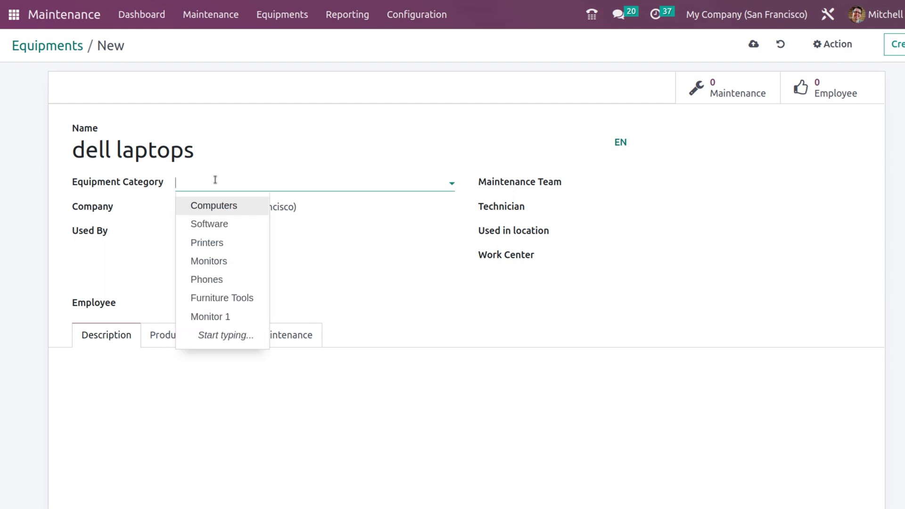
{"action": "type", "text": "mo"}
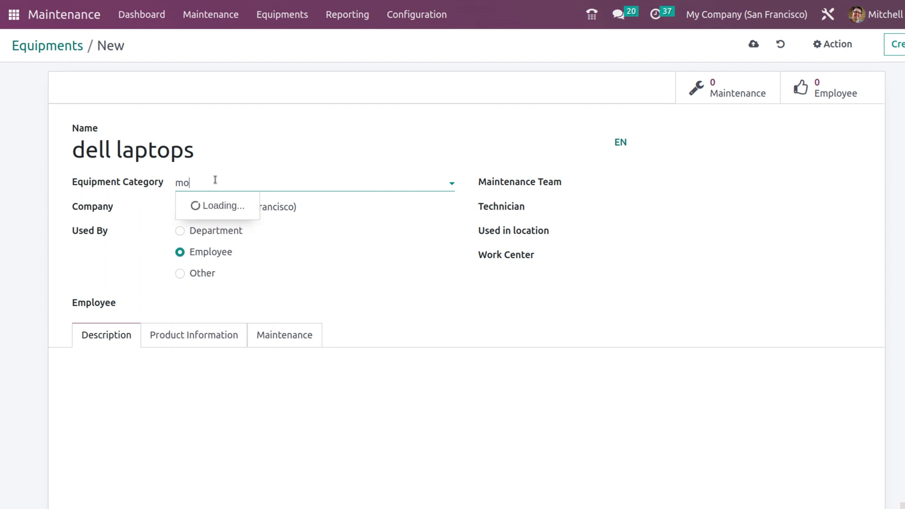
{"action": "left_click", "coordinate": [241, 216]}
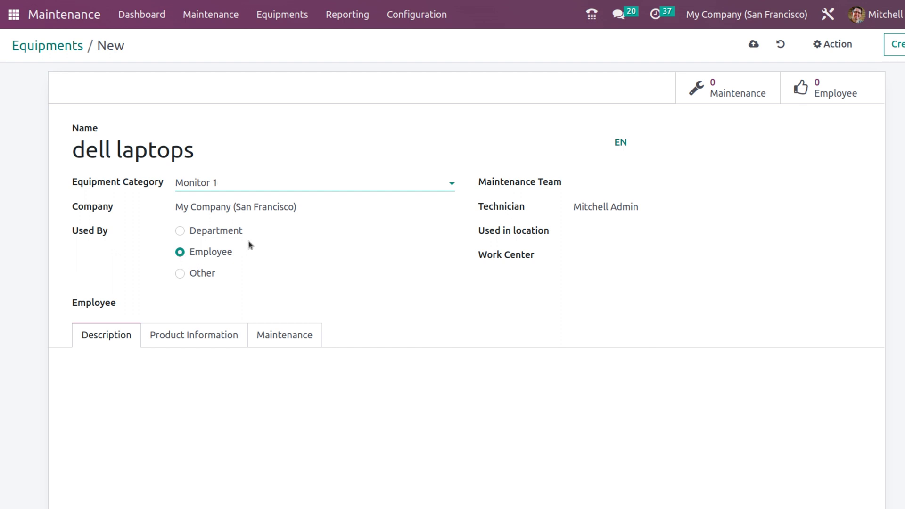
Assign the maintenance team dell laptops and the work center dell station 1
{"action": "left_click", "coordinate": [614, 181]}
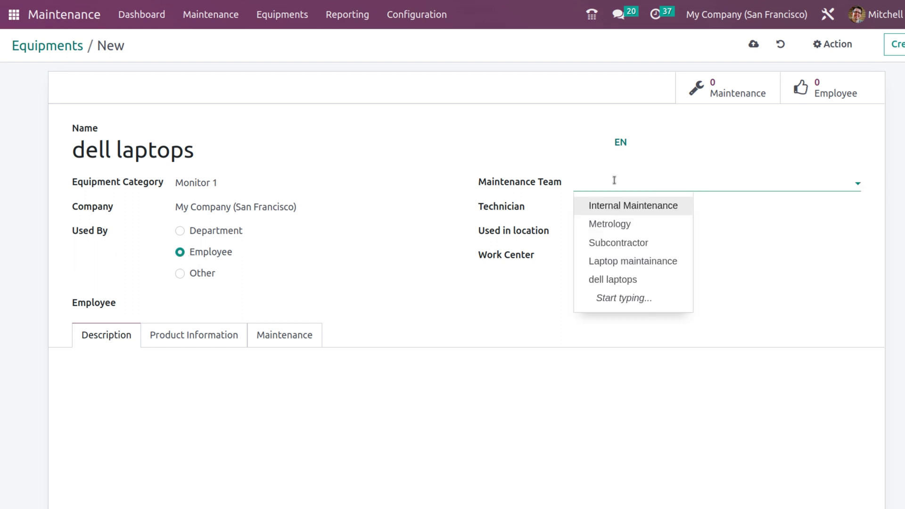
{"action": "left_click", "coordinate": [618, 279]}
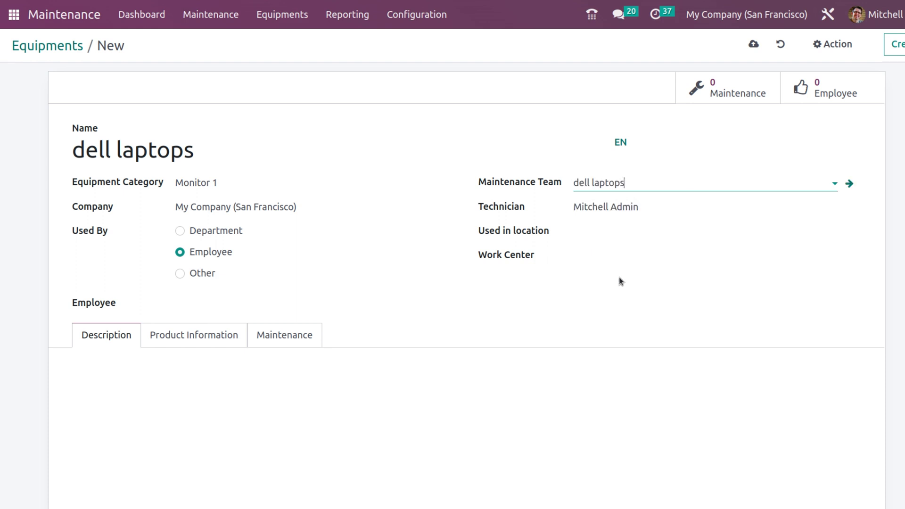
{"action": "left_click", "coordinate": [627, 184]}
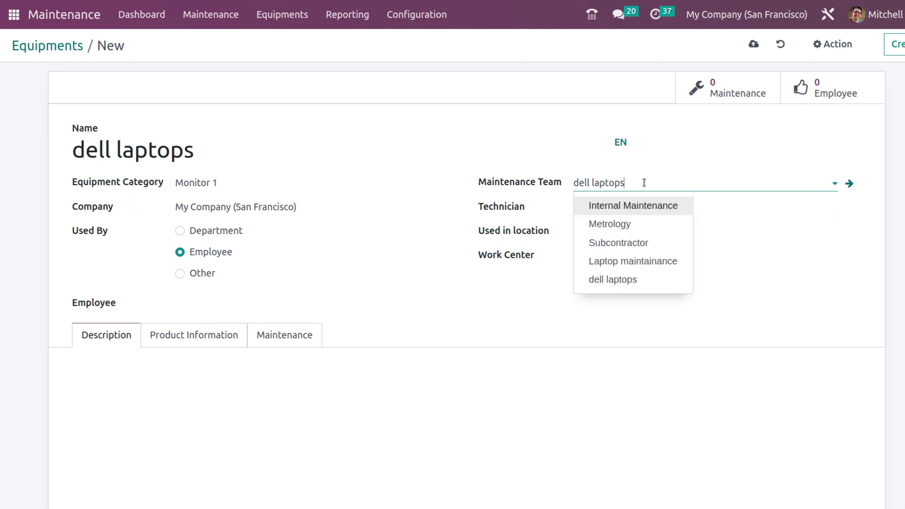
{"action": "left_click", "coordinate": [644, 183]}
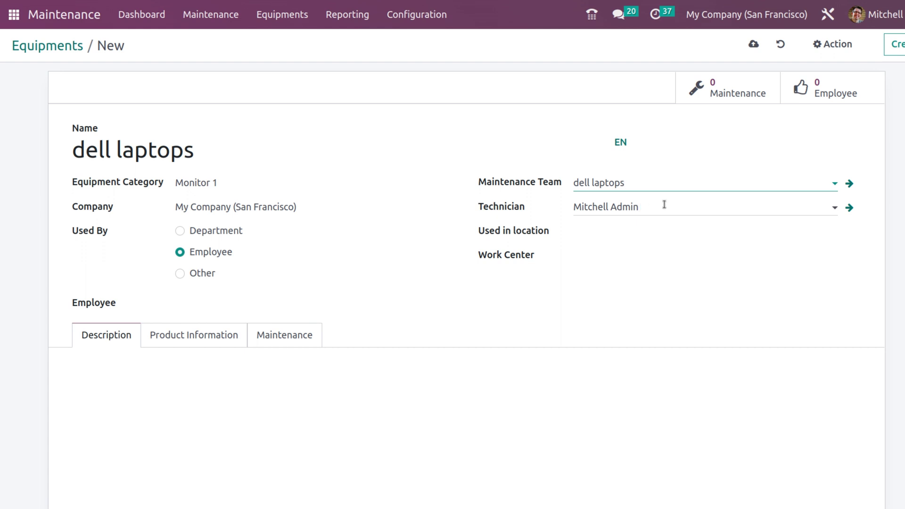
{"action": "left_click", "coordinate": [605, 231]}
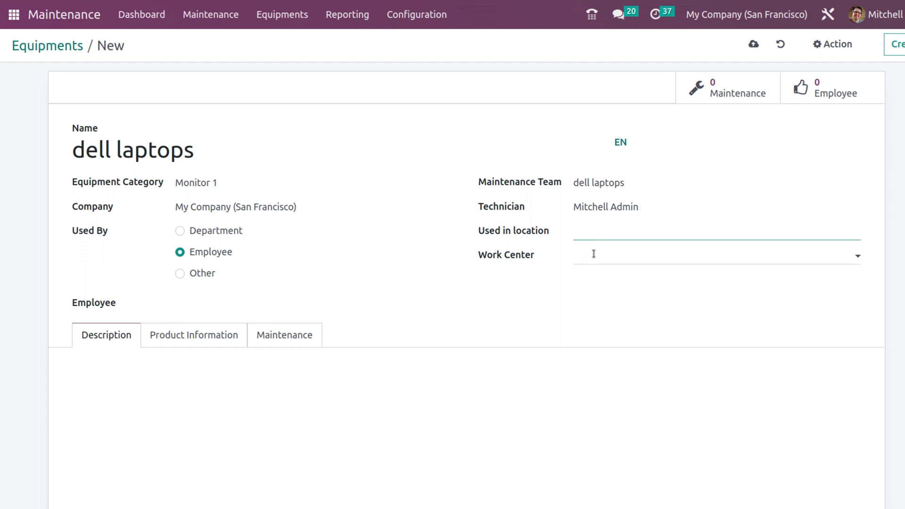
{"action": "left_click", "coordinate": [594, 254]}
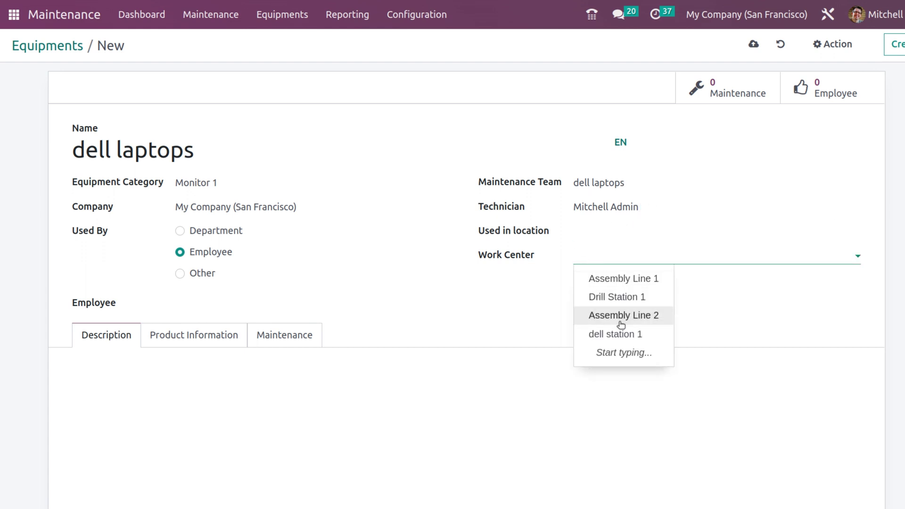
{"action": "left_click", "coordinate": [593, 334]}
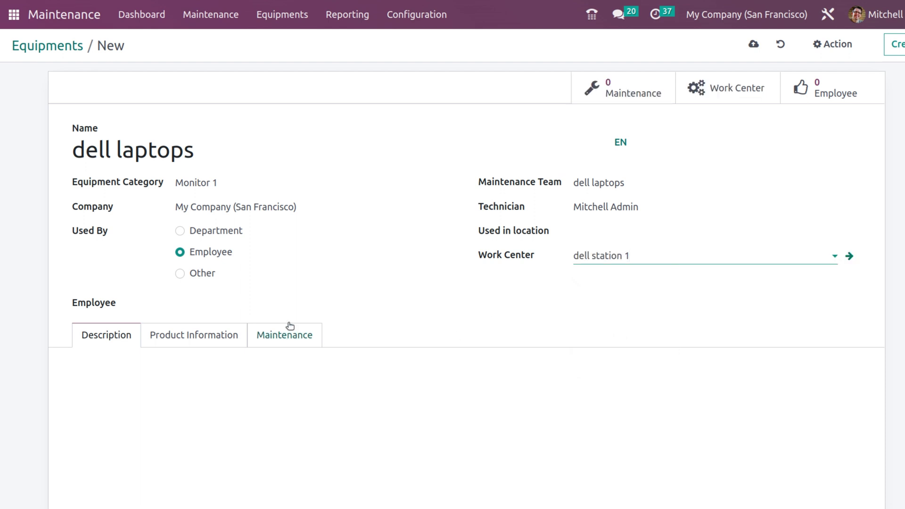
Show the Product Information and Maintenance tabs and select the Expected Mean Time Between Failure field
{"action": "left_click", "coordinate": [155, 369]}
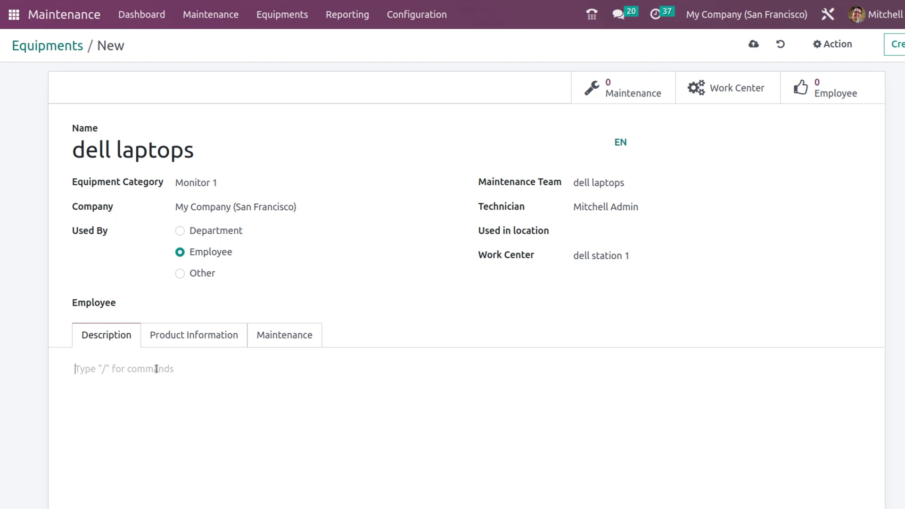
{"action": "left_click", "coordinate": [175, 334]}
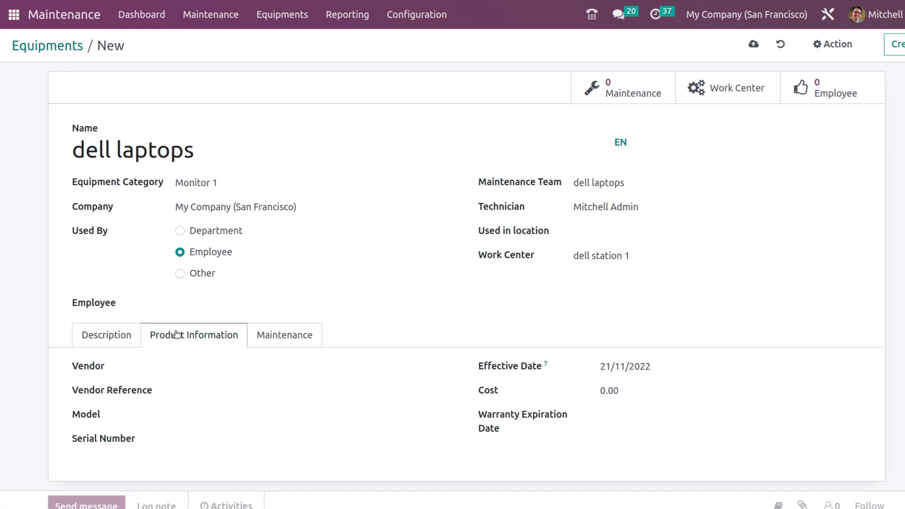
{"action": "left_click", "coordinate": [272, 346]}
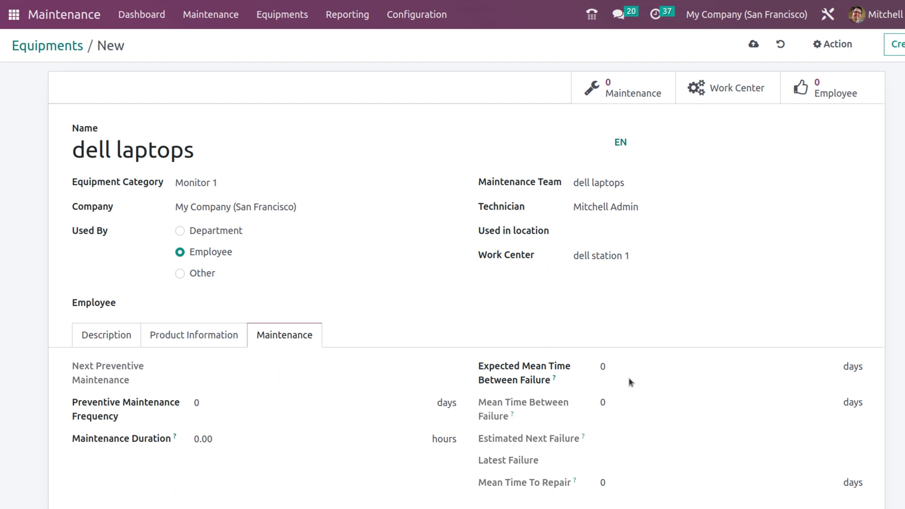
{"action": "left_click", "coordinate": [615, 367]}
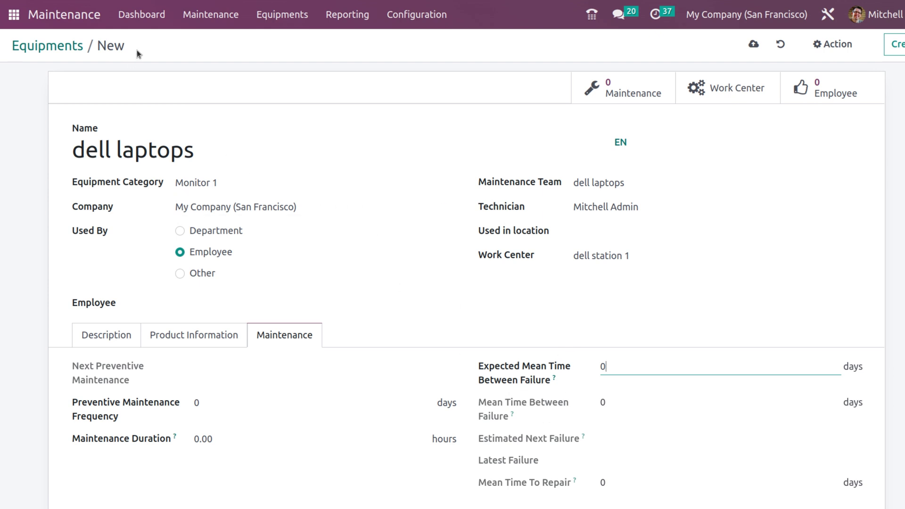
Draft a new maintenance request titled 'screen not working' from the Maintenance Requests board
{"action": "left_click", "coordinate": [45, 25]}
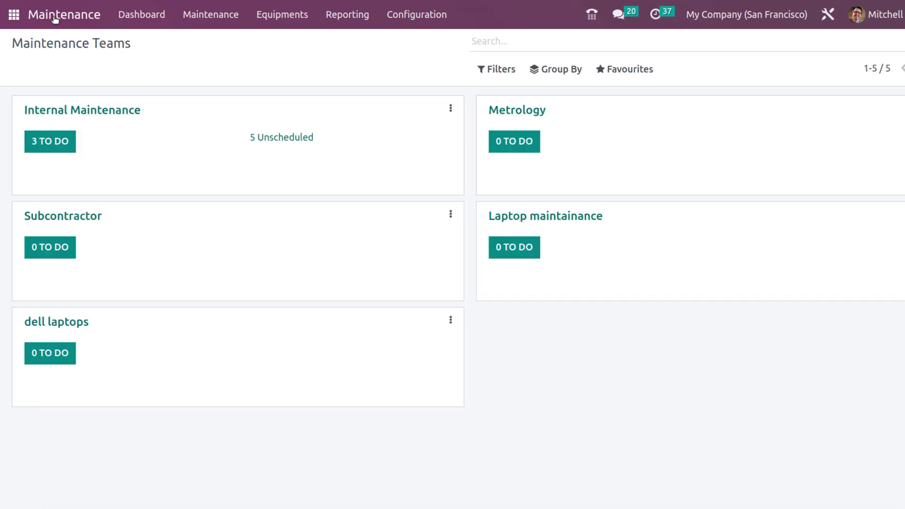
{"action": "left_click", "coordinate": [200, 27]}
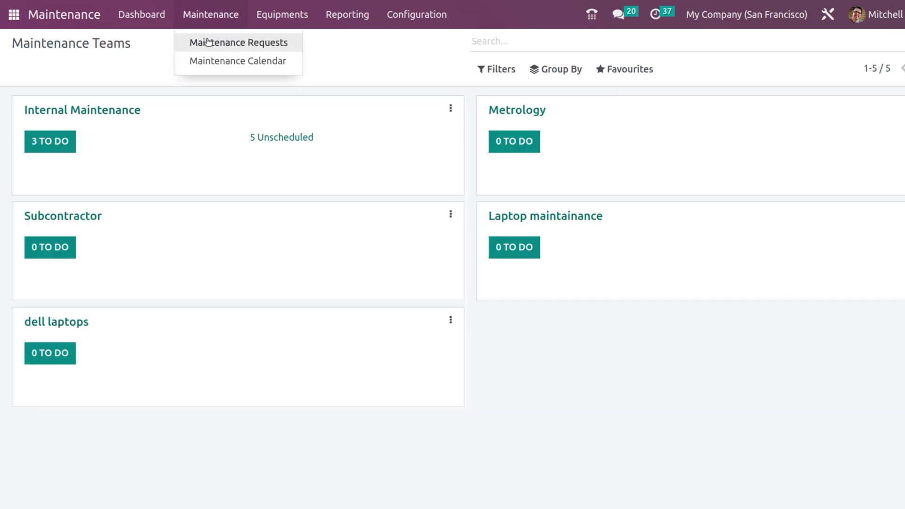
{"action": "left_click", "coordinate": [208, 42]}
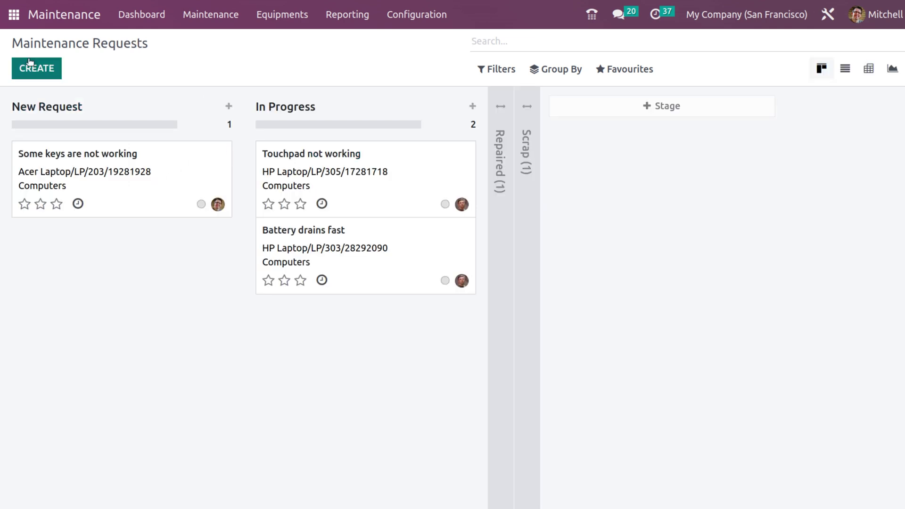
{"action": "left_click", "coordinate": [30, 62]}
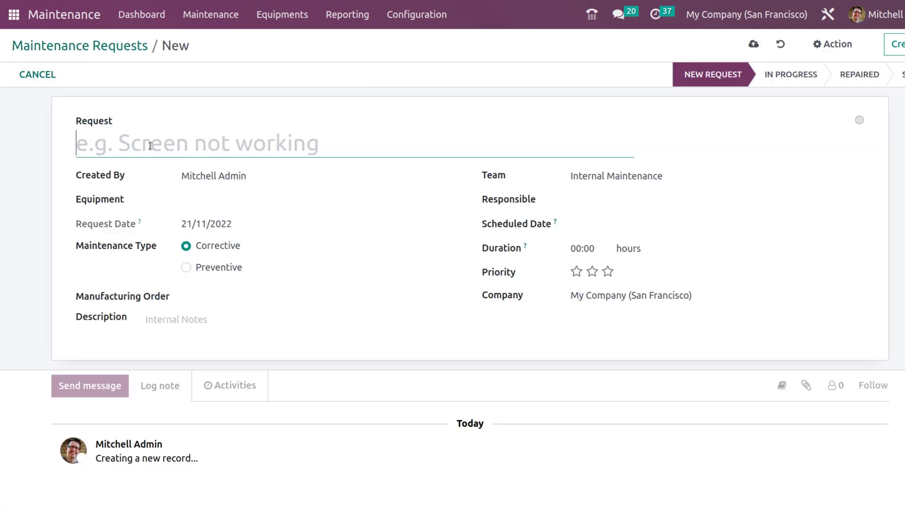
{"action": "type", "text": "scree"}
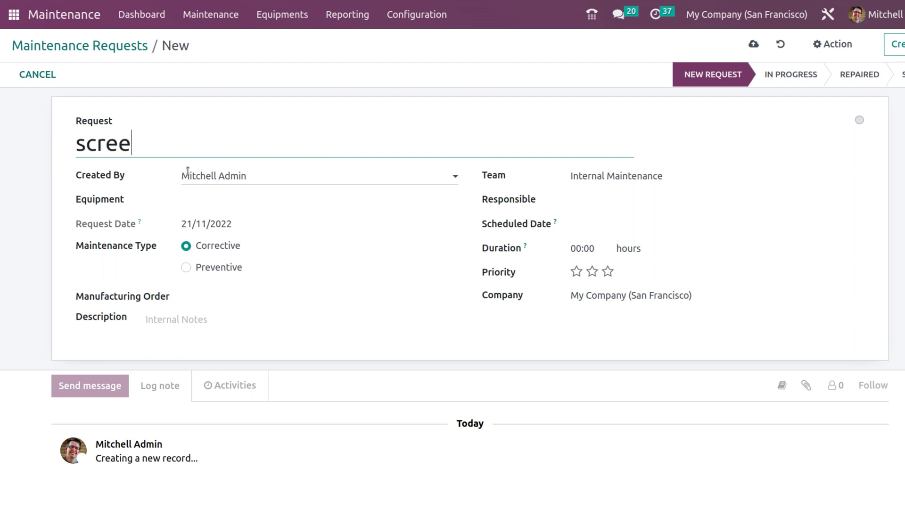
{"action": "type", "text": "n not "}
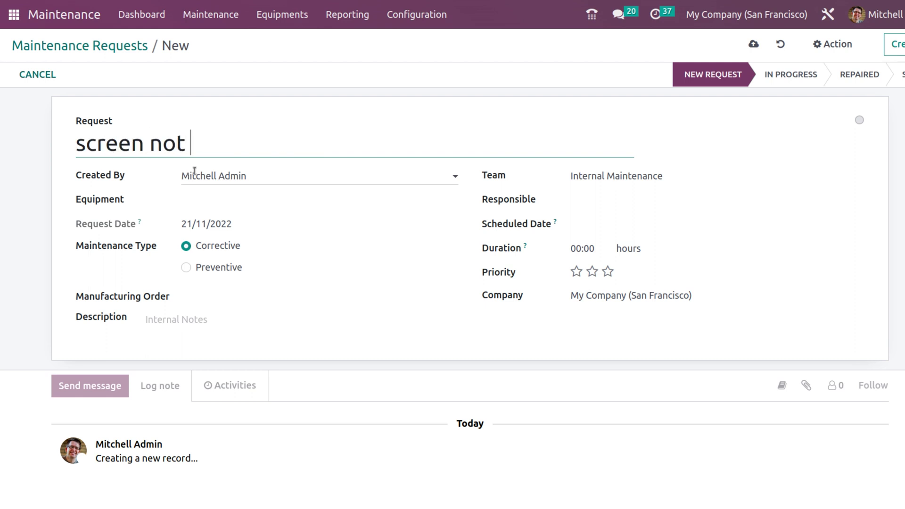
{"action": "type", "text": "working"}
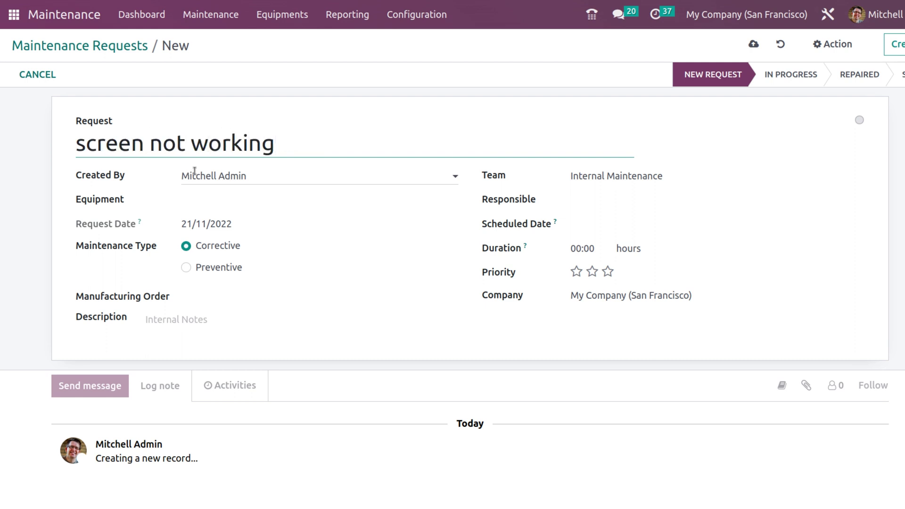
{"action": "left_click", "coordinate": [270, 199]}
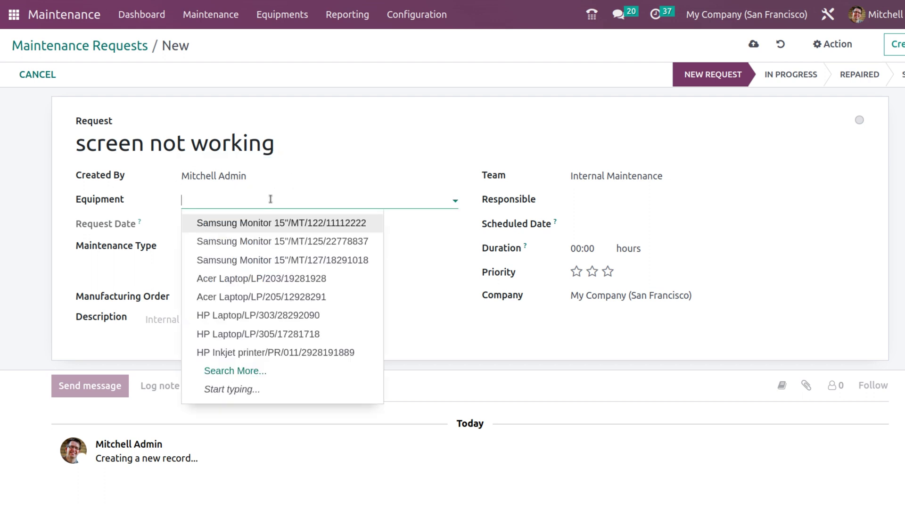
Set equipment HP Laptop/LP/303/28292090, team dell laptops and three-star priority on the request
{"action": "left_click", "coordinate": [230, 314]}
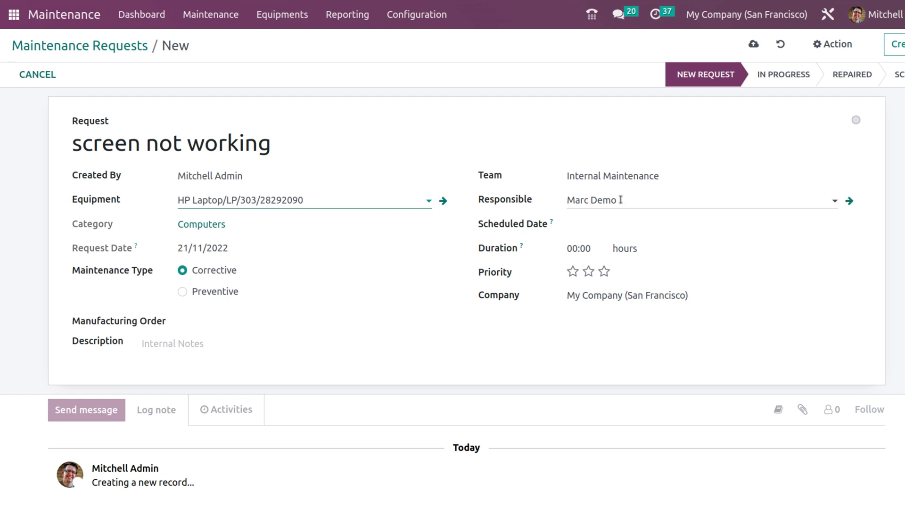
{"action": "left_click", "coordinate": [654, 169]}
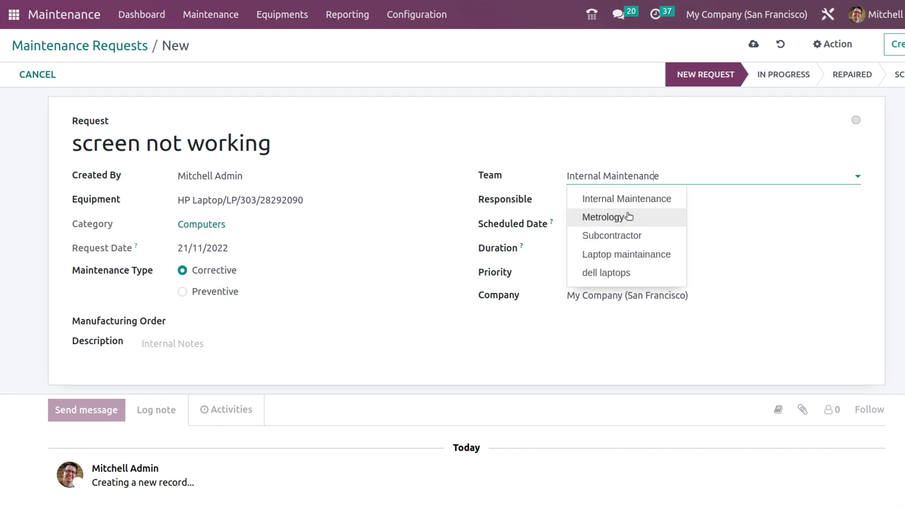
{"action": "left_click", "coordinate": [624, 271]}
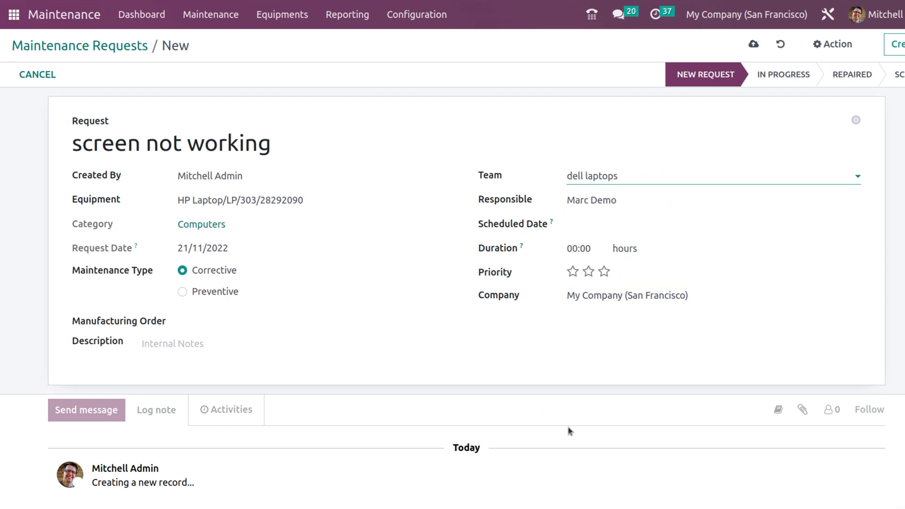
{"action": "left_click", "coordinate": [603, 271]}
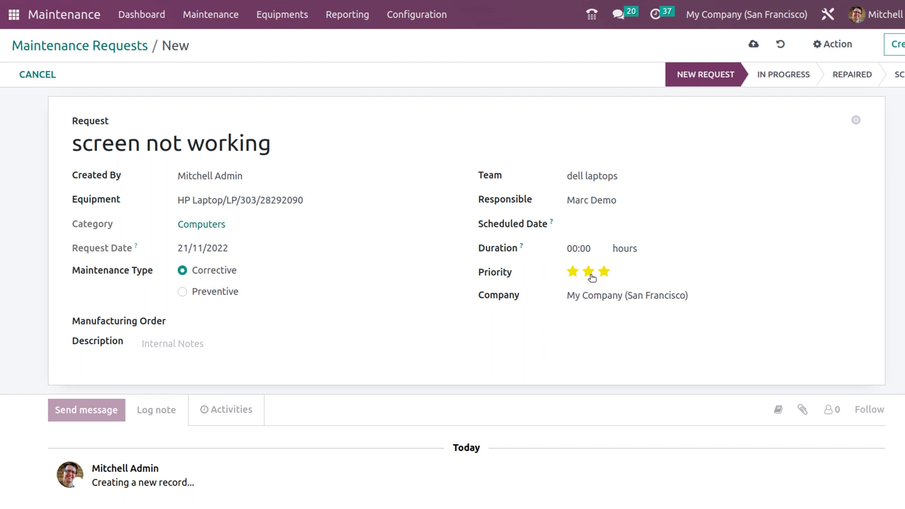
Schedule the request for 22/11/2022, leave the manufacturing order empty, and save it
{"action": "left_click", "coordinate": [615, 220]}
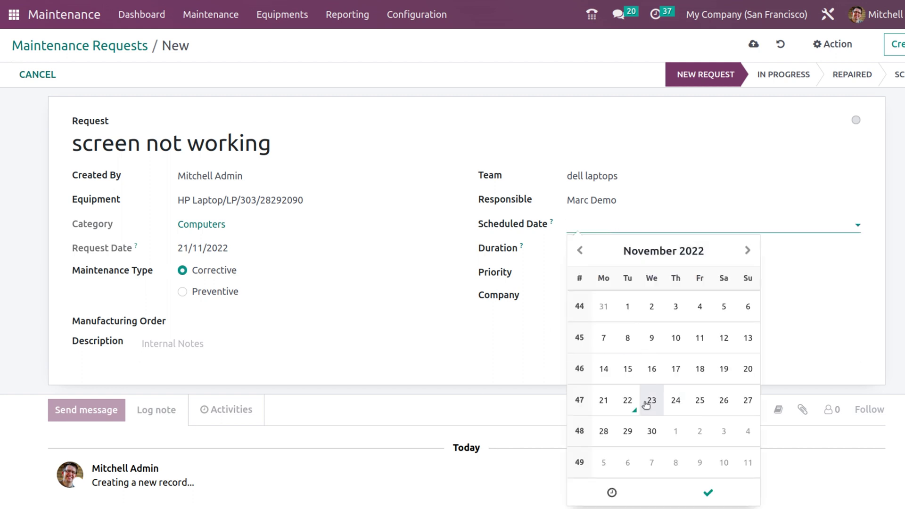
{"action": "left_click", "coordinate": [637, 400]}
{"action": "left_click", "coordinate": [384, 355]}
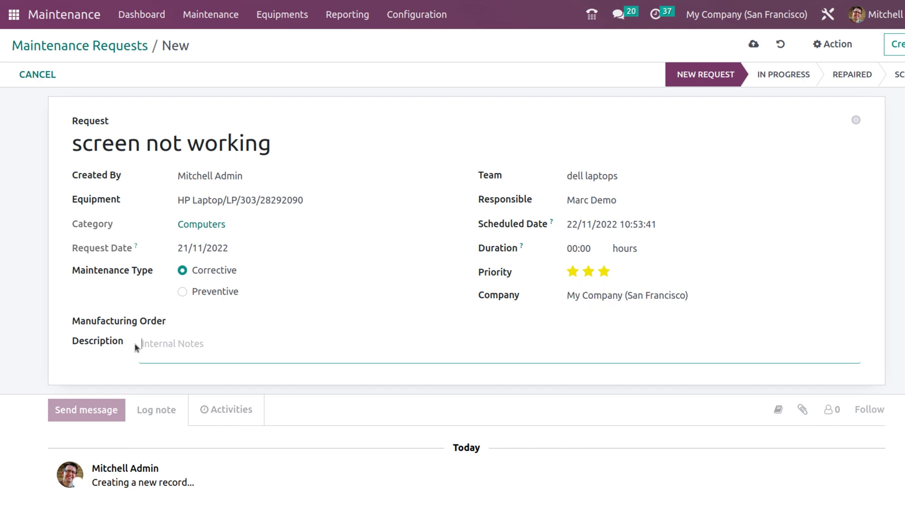
{"action": "left_click", "coordinate": [221, 327]}
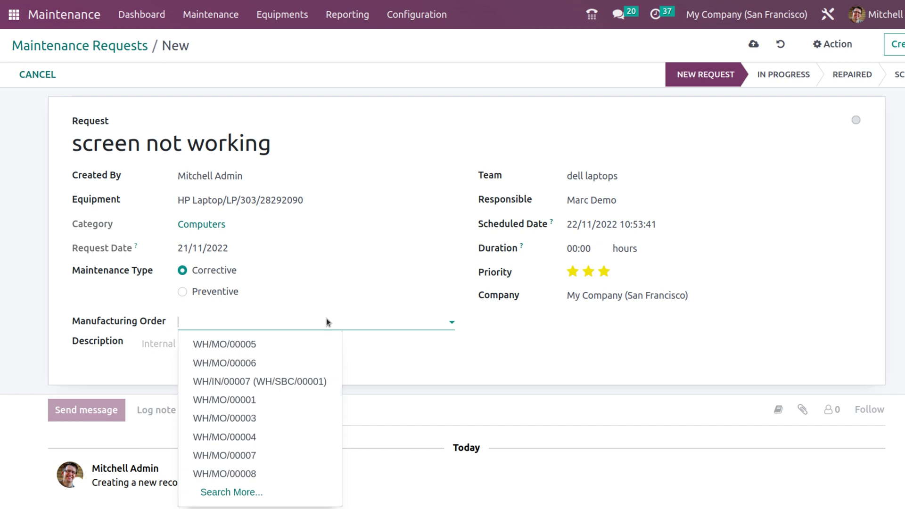
{"action": "left_click", "coordinate": [579, 359]}
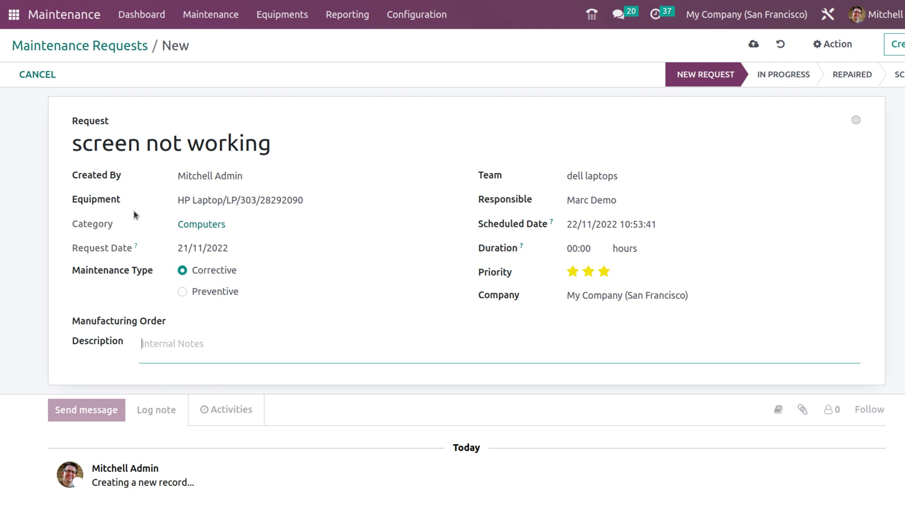
{"action": "left_click", "coordinate": [753, 44]}
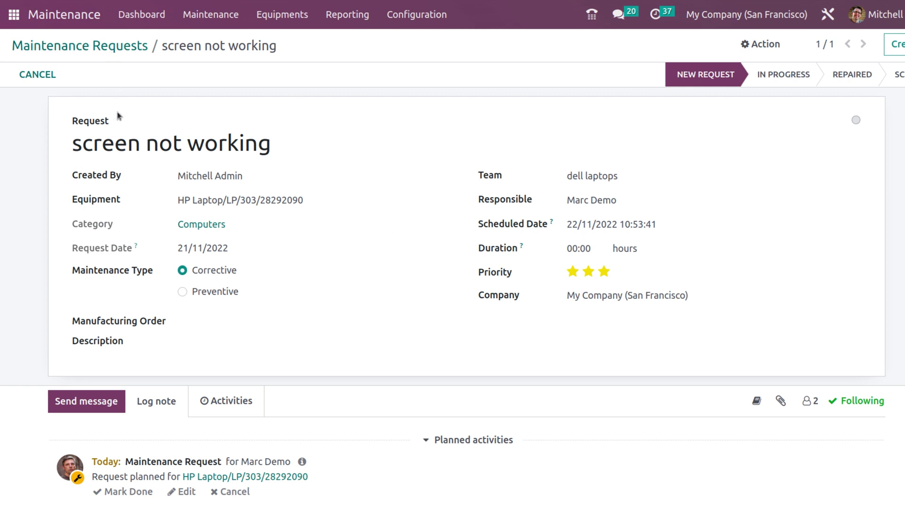
Move the screen not working card from New Request through In Progress into Repaired on the board
{"action": "left_click", "coordinate": [106, 50]}
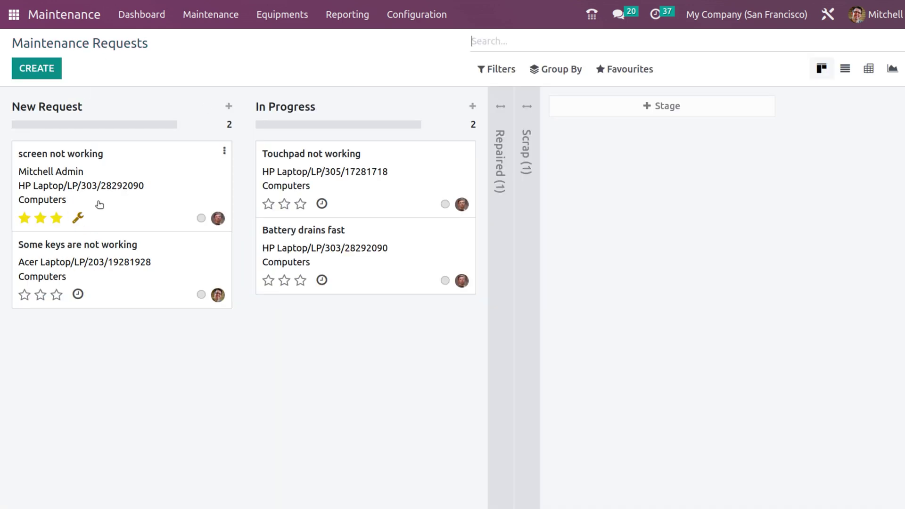
{"action": "left_click_drag", "start_coordinate": [106, 188], "coordinate": [430, 281]}
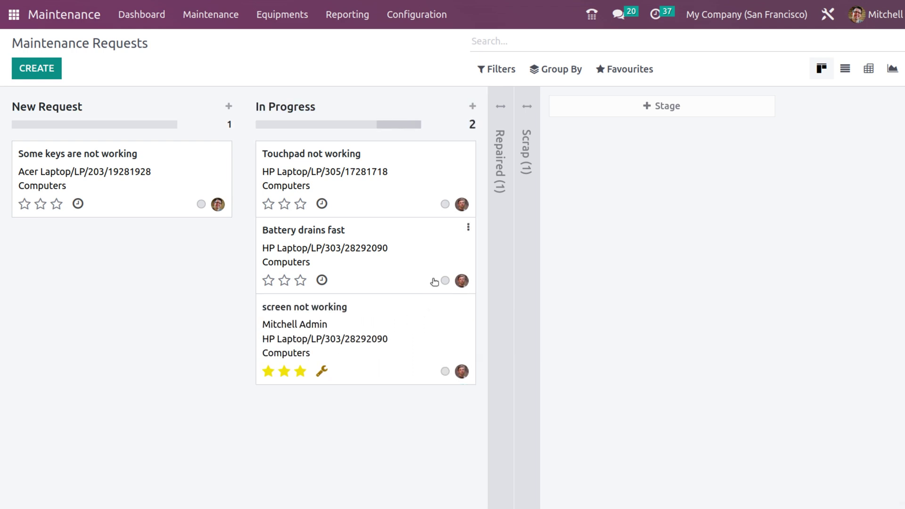
{"action": "left_click", "coordinate": [490, 223]}
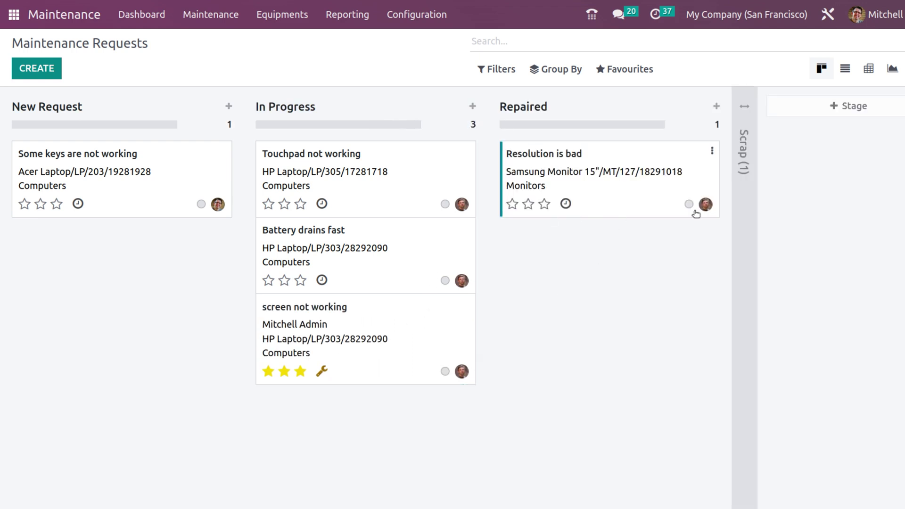
{"action": "left_click", "coordinate": [747, 269]}
{"action": "left_click_drag", "start_coordinate": [353, 325], "coordinate": [601, 266]}
{"action": "left_click", "coordinate": [648, 277]}
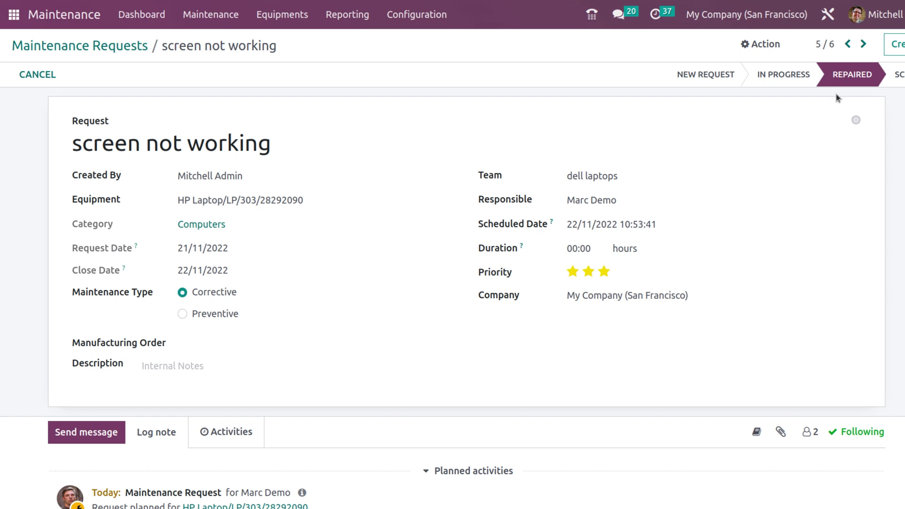
Scroll through the request's chatter to review its moves from New Request to In Progress to Repaired
{"action": "scroll", "coordinate": [482, 471], "scroll_direction": "down", "scroll_amount": 5}
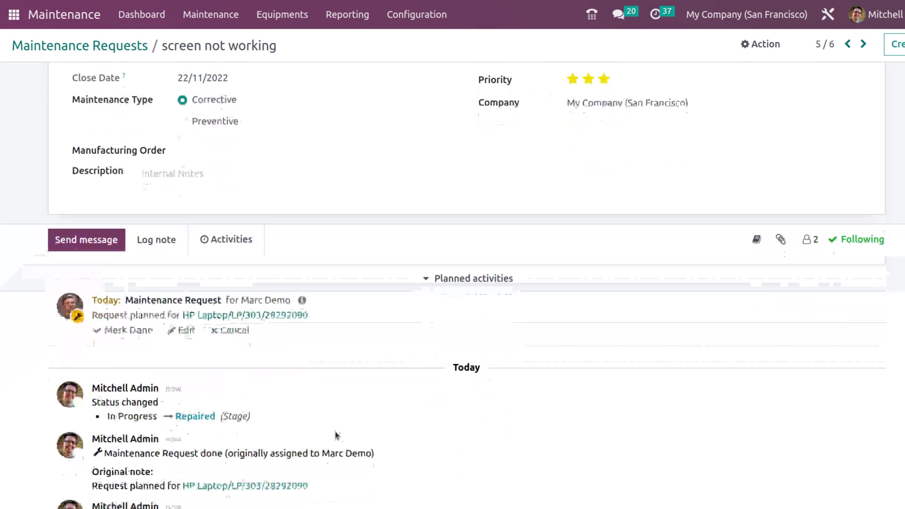
{"action": "scroll", "coordinate": [301, 448], "scroll_direction": "down", "scroll_amount": 2}
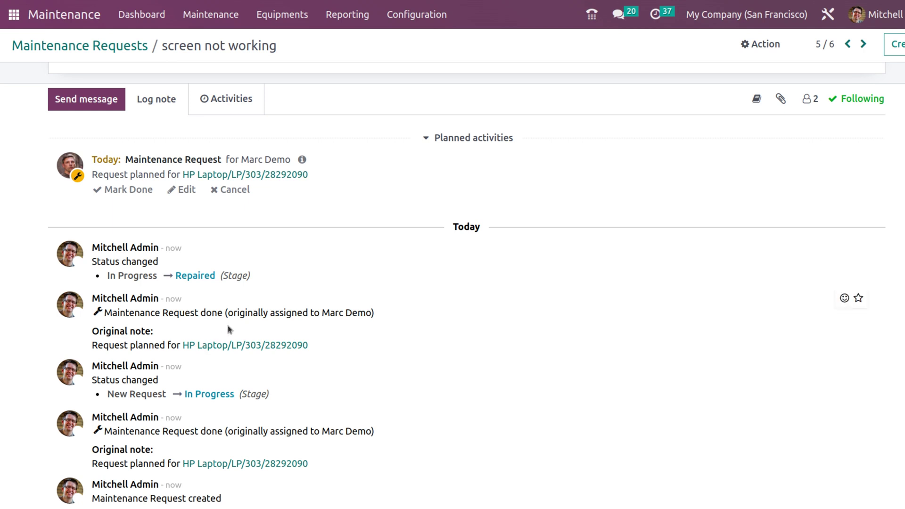
{"action": "scroll", "coordinate": [210, 497], "scroll_direction": "down", "scroll_amount": 1}
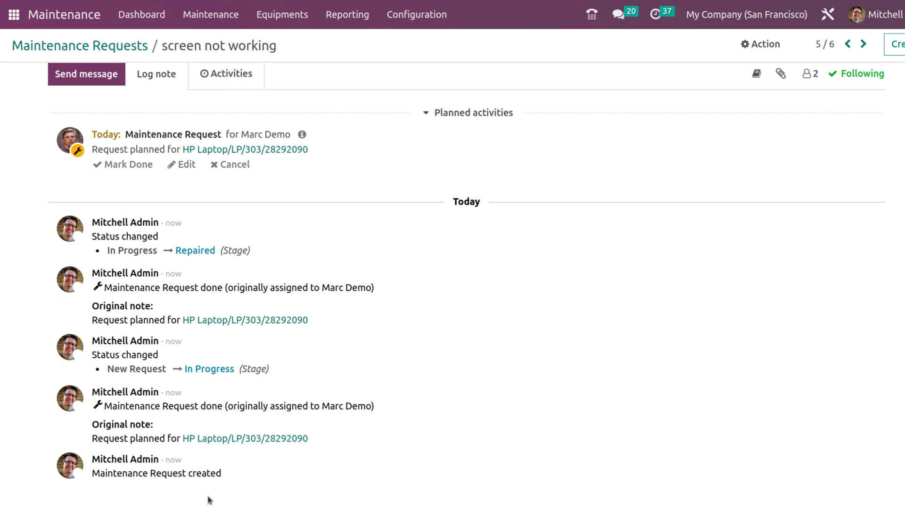
{"action": "scroll", "coordinate": [204, 494], "scroll_direction": "up", "scroll_amount": 10}
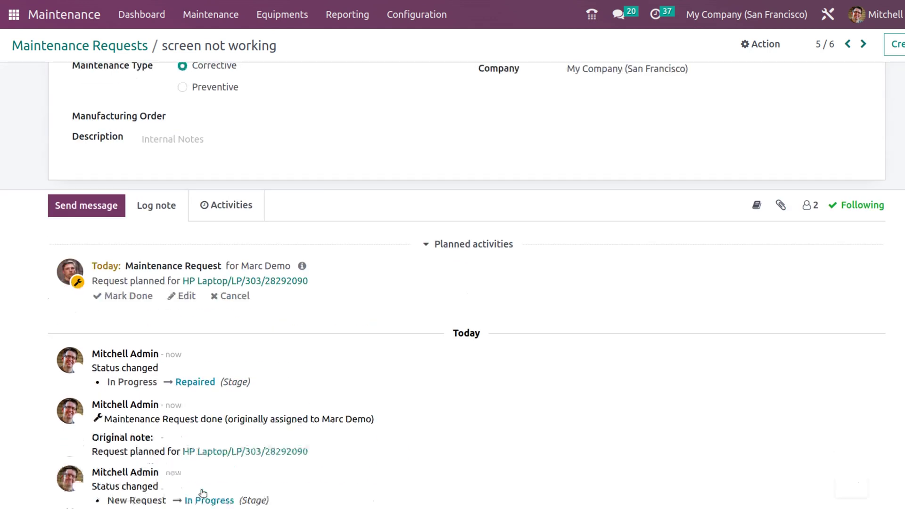